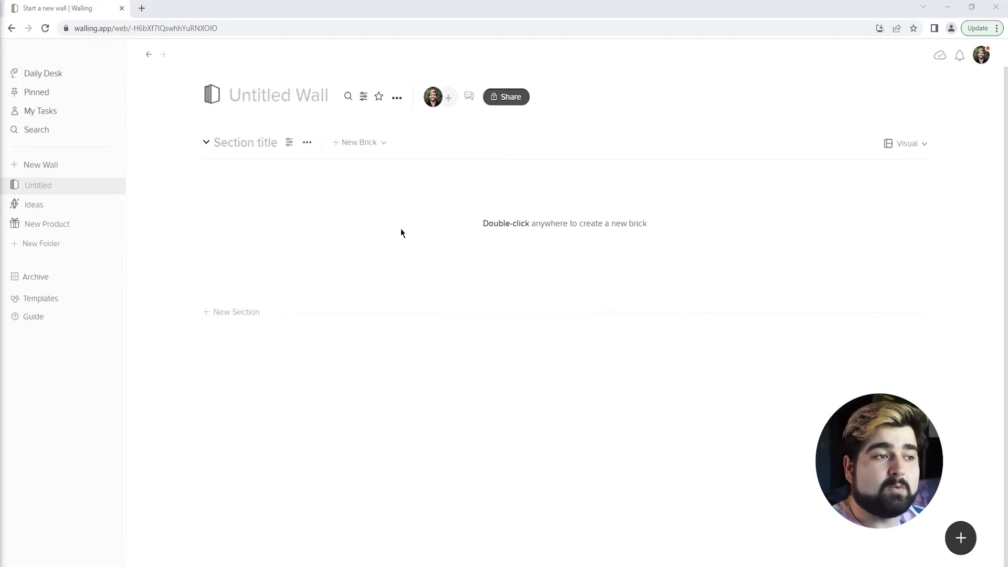
Step: Name the wall "MNG LLC Marketing Plan" and title its first section "Target & Objectives"
left_click(272, 101)
type("MNG LLC Marketing Plan")
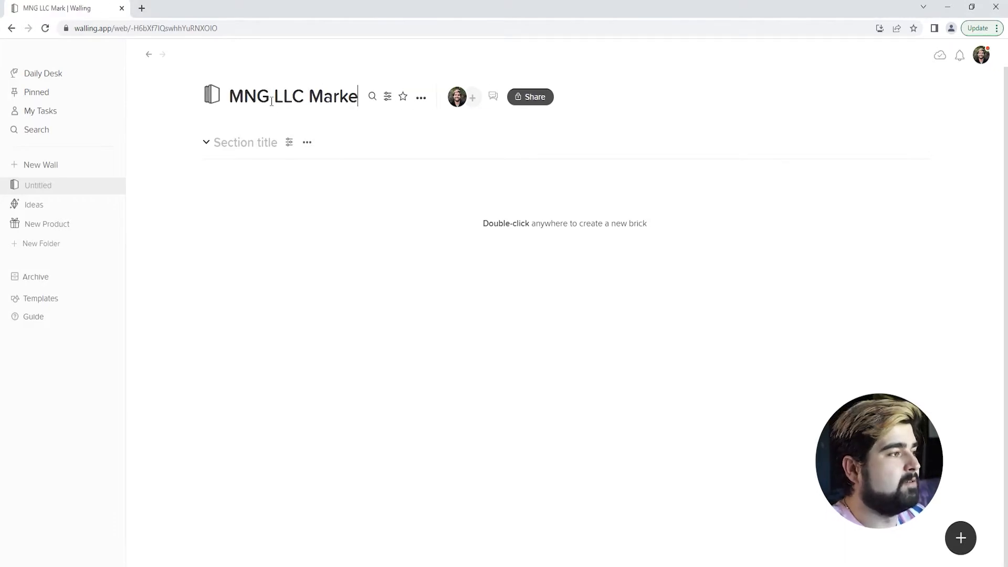
left_click(271, 141)
type("Ta")
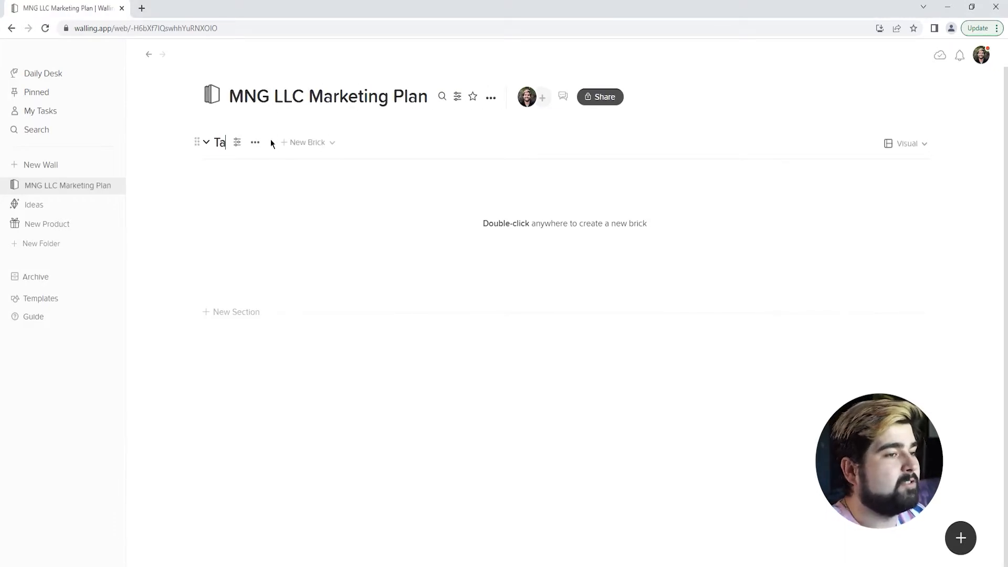
type("rget & Objectives")
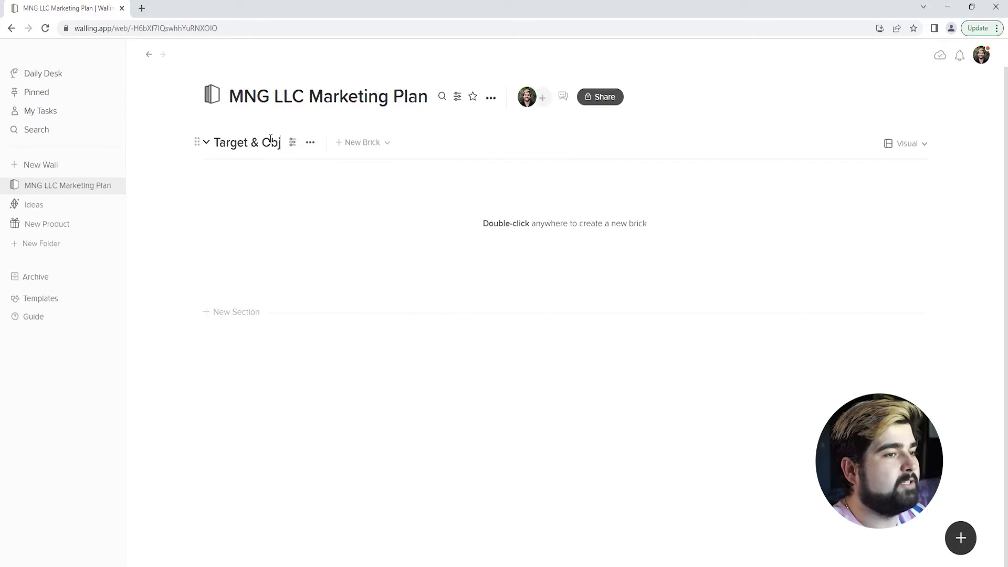
Step: Create an empty brick in the Target & Objectives section and collapse the navigation sidebar
double_click(295, 217)
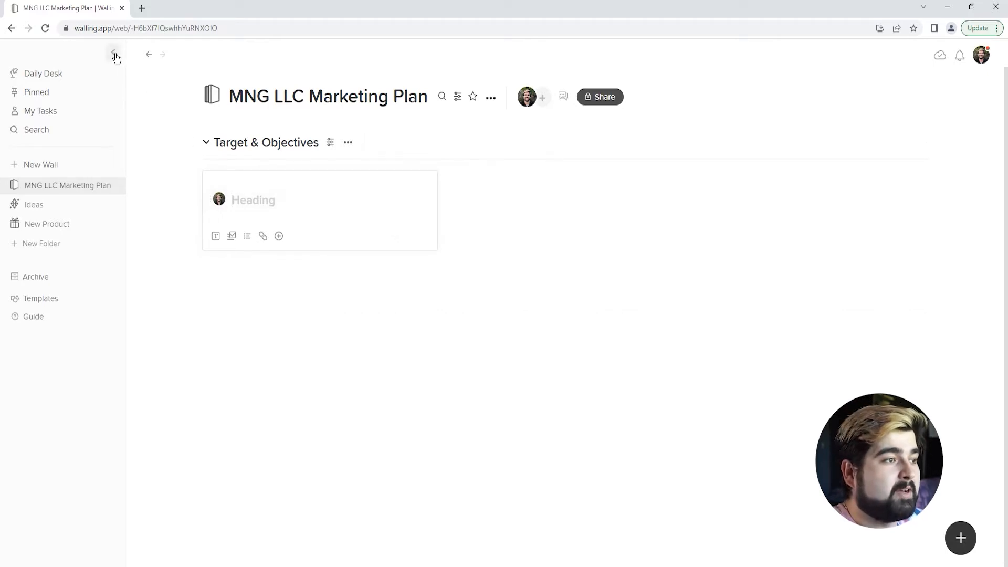
left_click(113, 54)
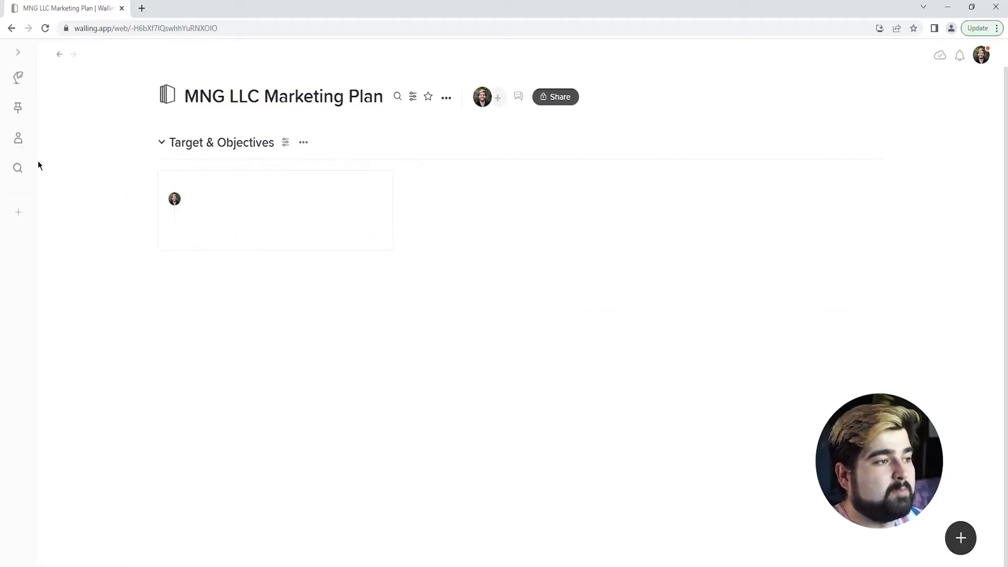
Step: Set the Target & Objectives section to 2 columns and create a brick in the empty second column
left_click(286, 144)
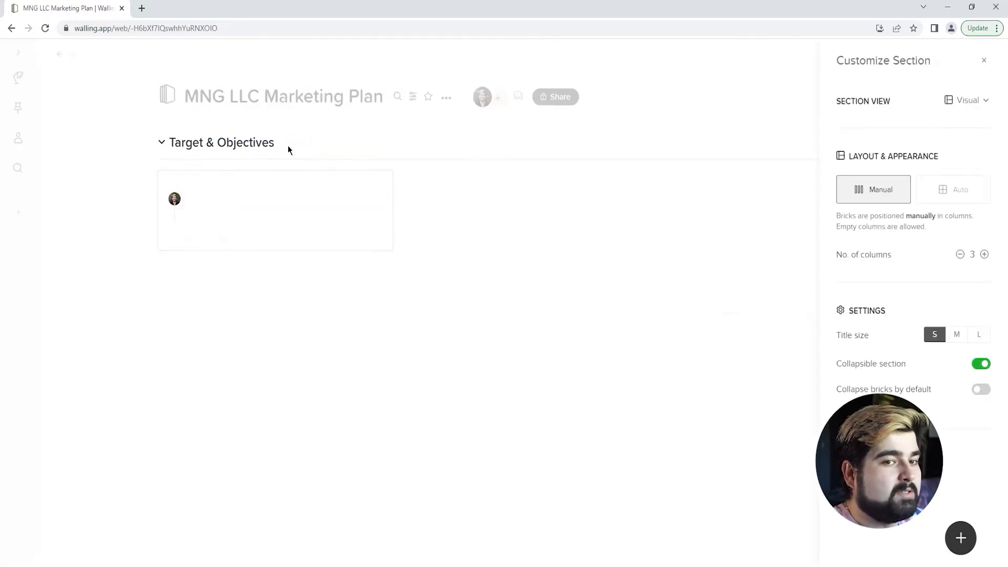
left_click(959, 254)
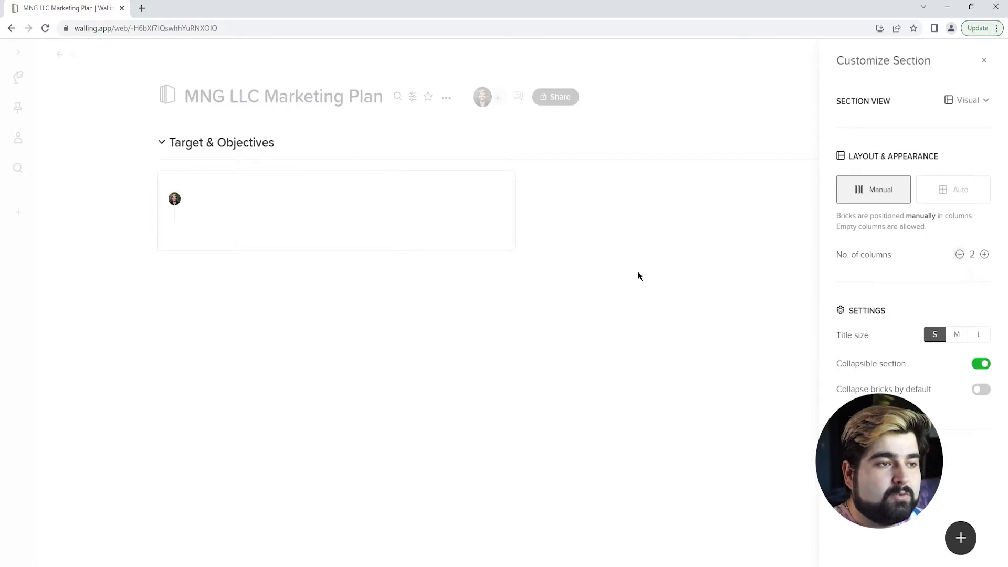
left_click(638, 272)
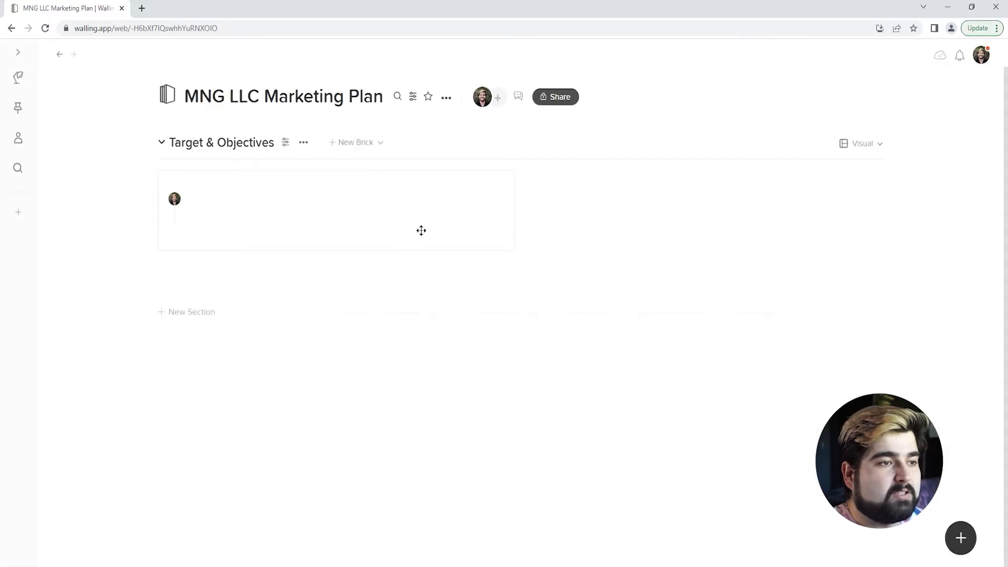
left_click(588, 188)
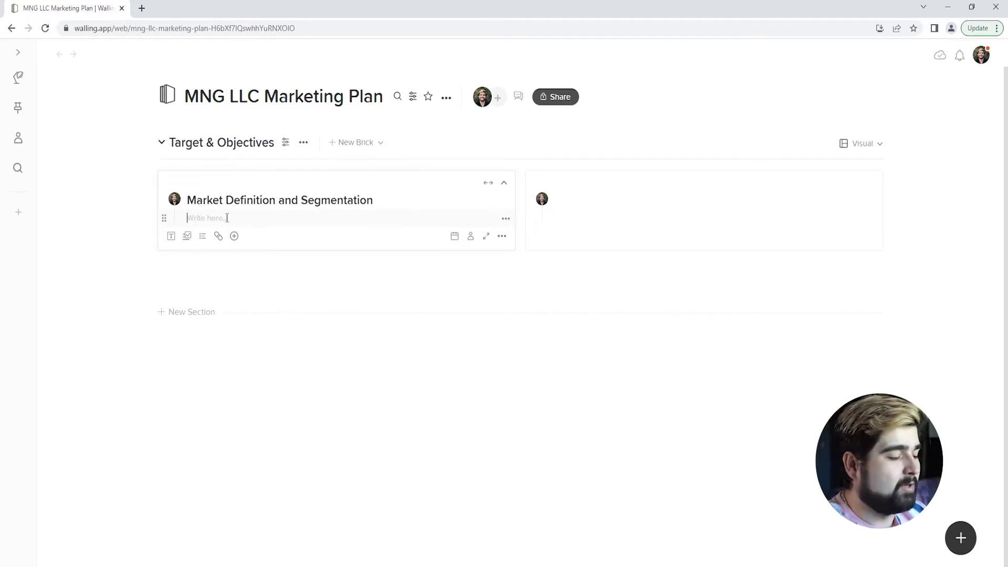
Step: In the Market Definition and Segmentation brick, add the level-two heading "Mobile Game Users" and the level-one heading "Paid Mobile Games"
type("##")
key("space")
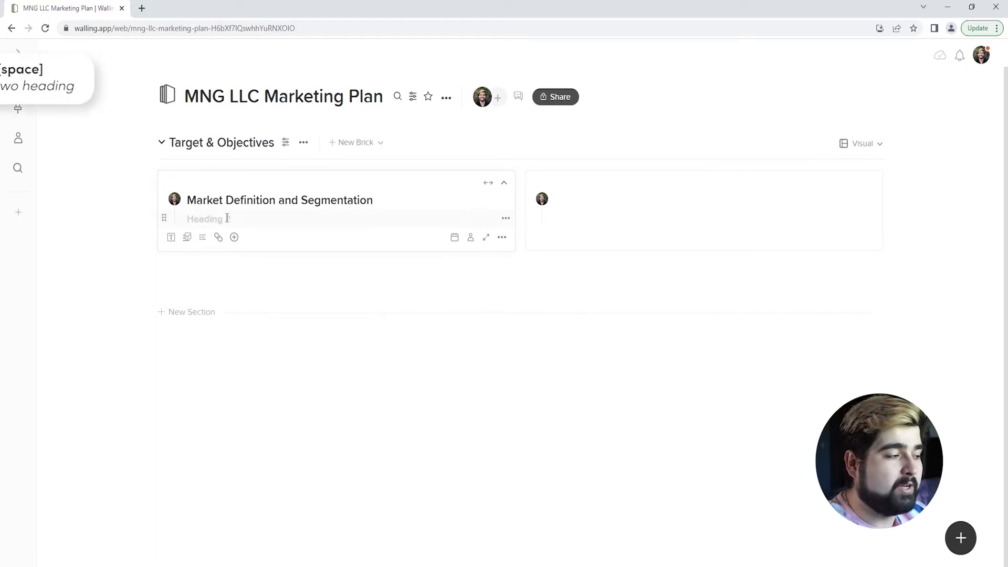
type("Mobile Game Users")
key("Return")
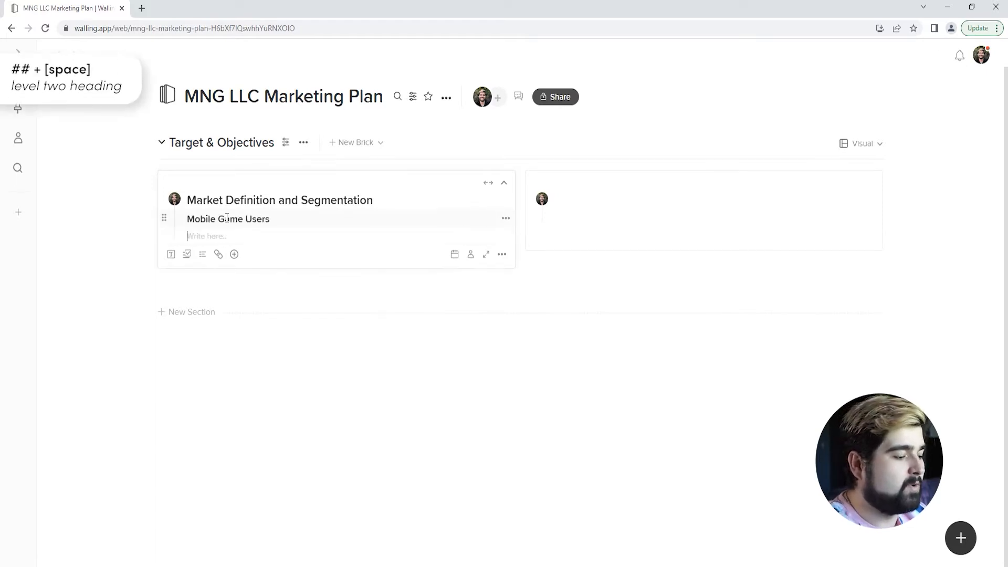
type("#")
key("space")
type("Paid Mobile Games")
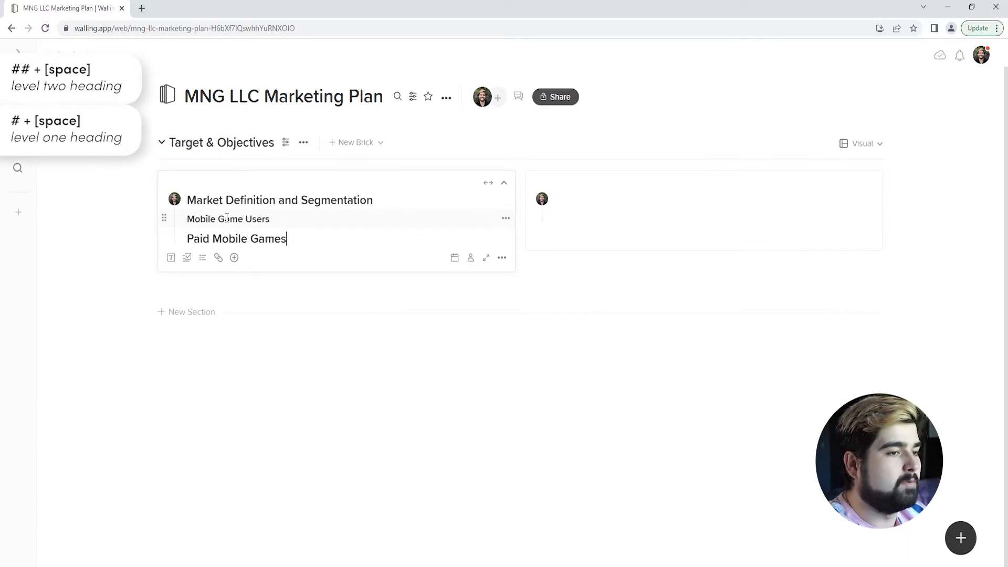
Step: Below the Mobile Game Users heading, write "Two types of customers that define demographics of mobile gamers:"
left_click(288, 219)
key("Return")
type("Two types of customers that define demographics of mobile gamers:")
key("Return")
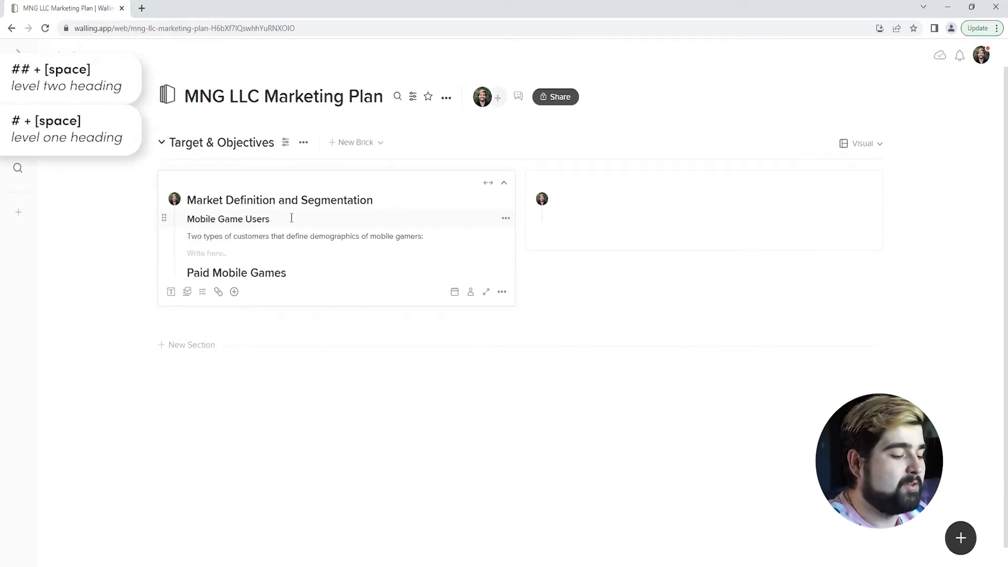
type("-")
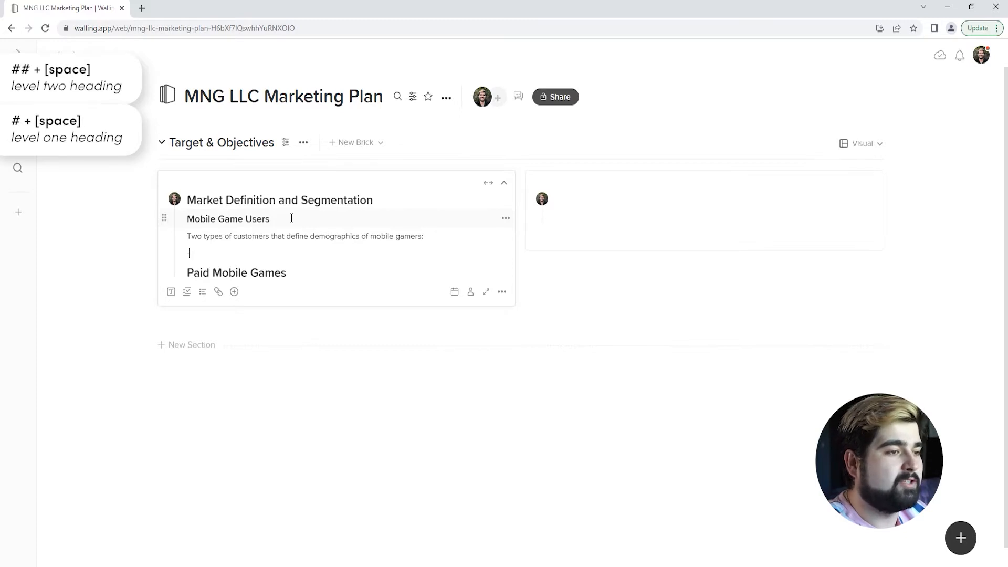
key("space")
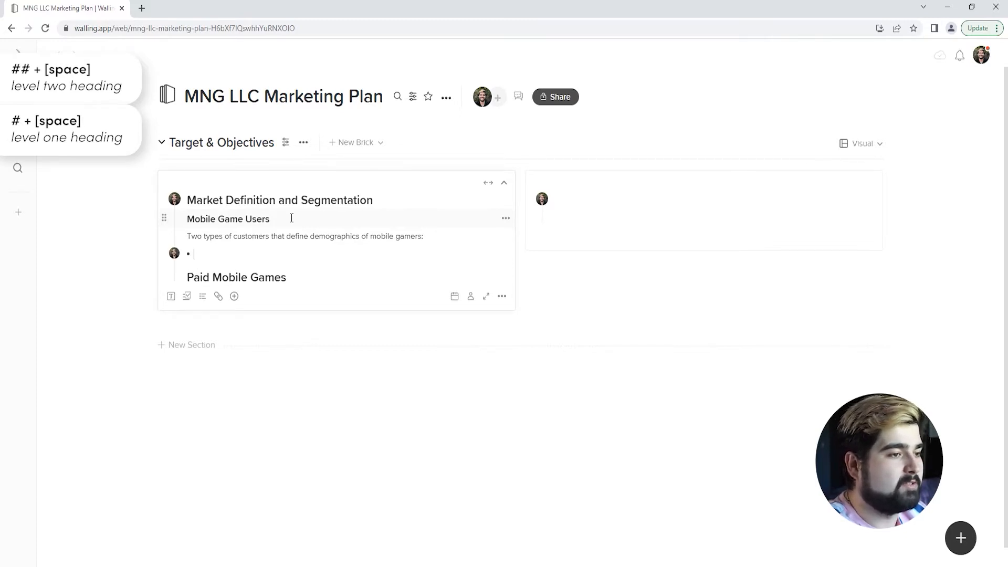
key("BackSpace")
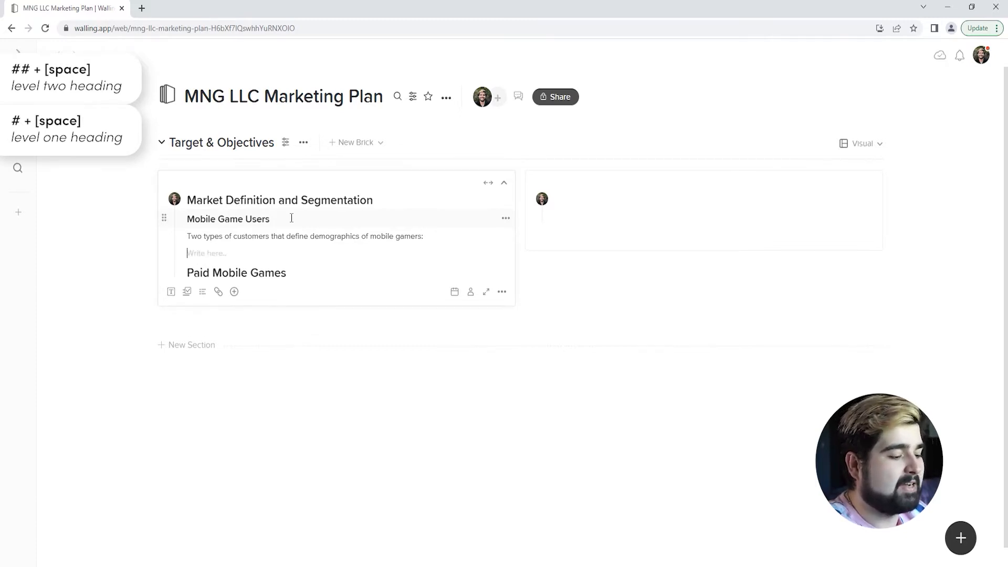
Step: Add a bulleted list under that sentence: "Trimmed back versions of the games for free." and "Some features of free versions are disabled."
type("-")
key("space")
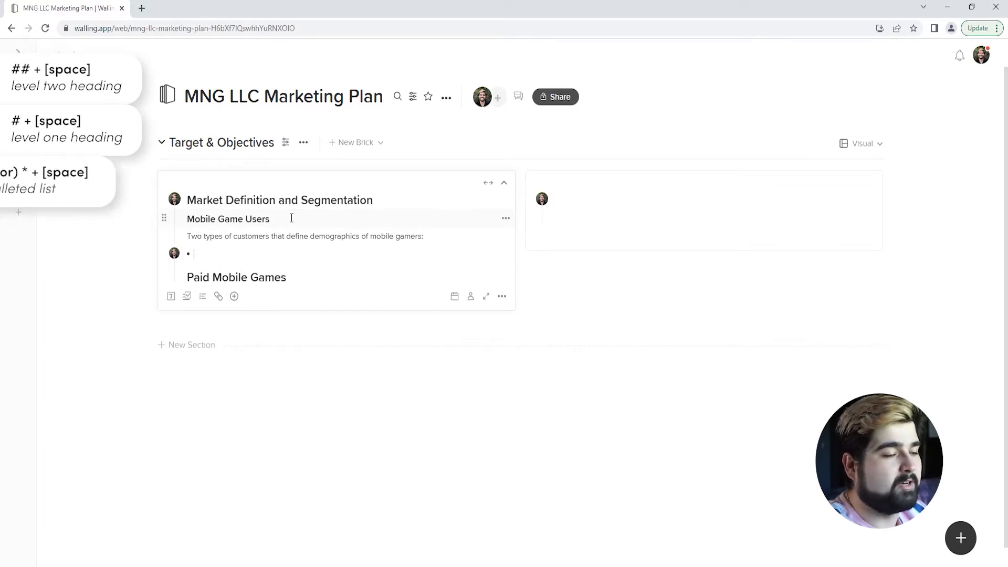
type("Trimmed back versions of the games for free.")
key("Return")
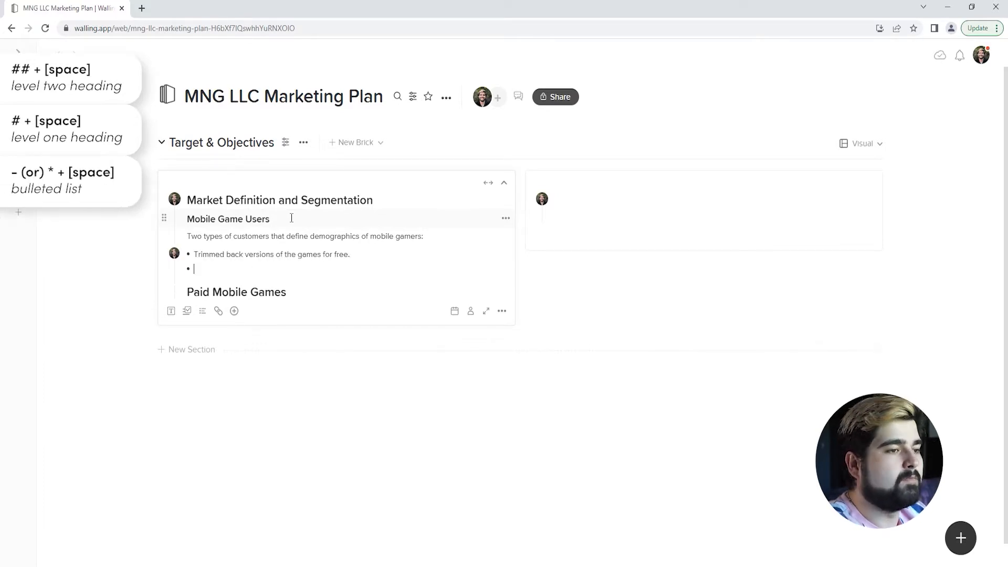
key("BackSpace")
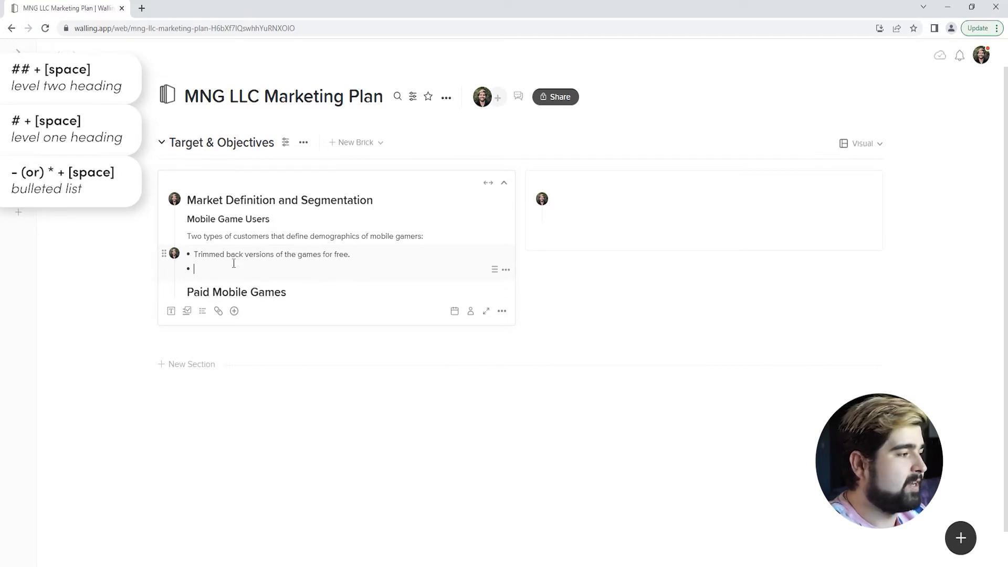
type("Some features of free versions are disabled.")
key("Return")
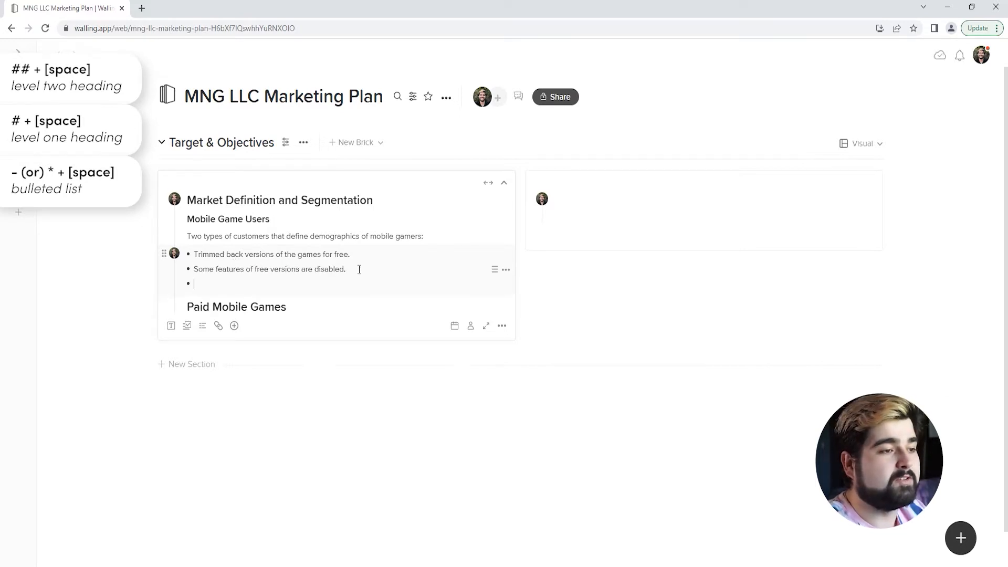
Step: End the bulleted list and insert a divider line directly above the Paid Mobile Games heading
key("Return")
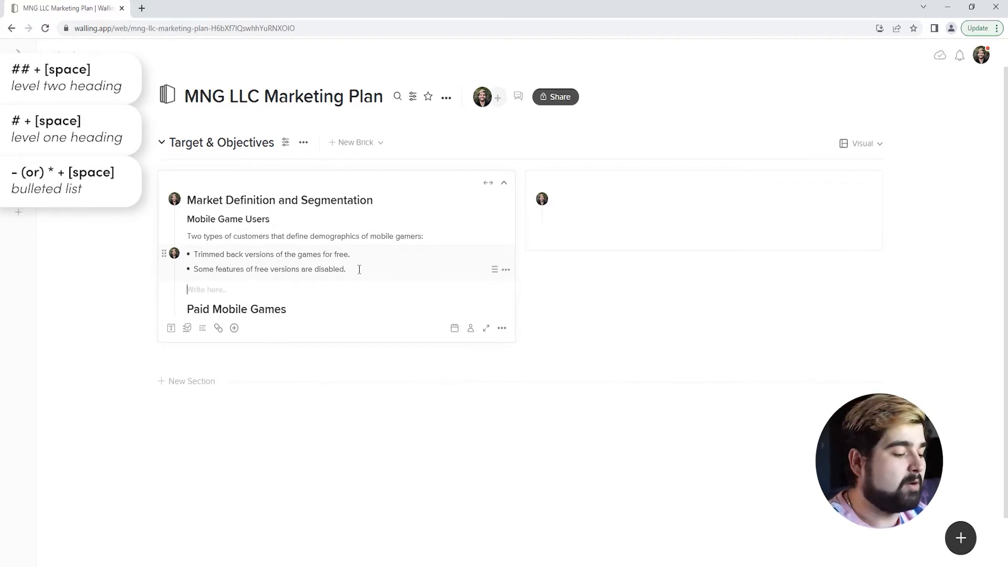
type("--")
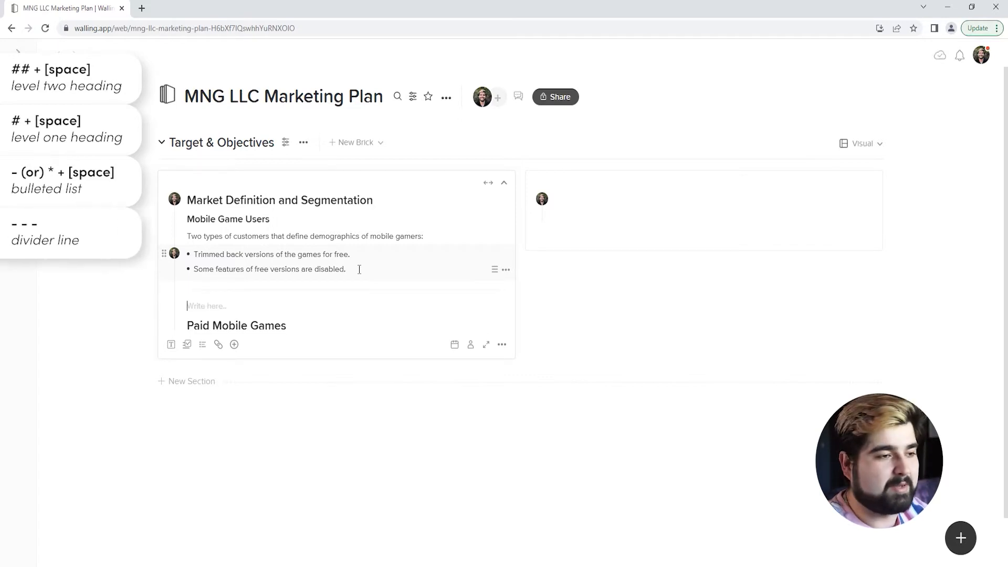
key("BackSpace")
Step: Add a numbered list under Paid Mobile Games: "Paid games are also monetized via clickable ad sponsorships", "Our paid mobile games contain a broader set of features."
key("Return")
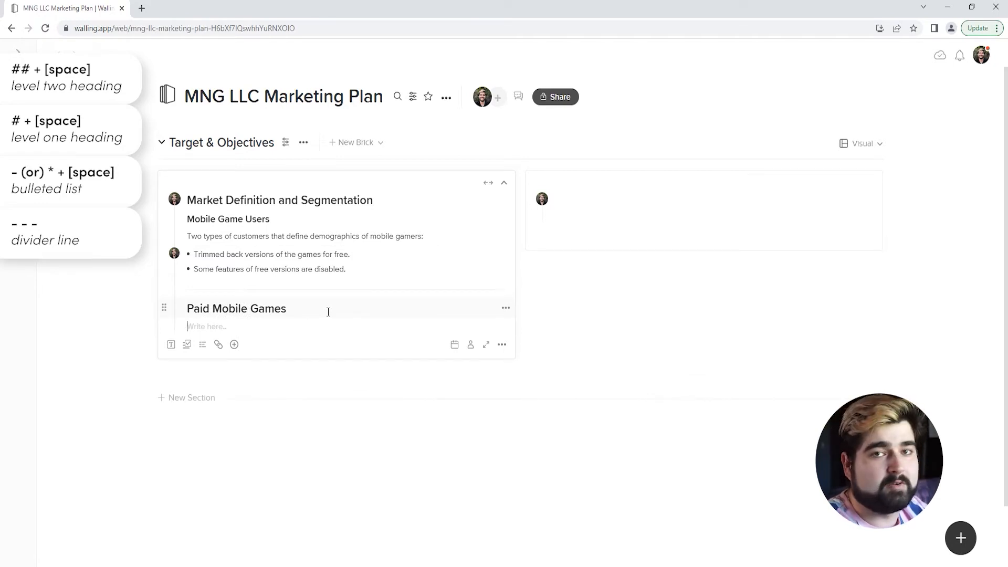
type("1. ")
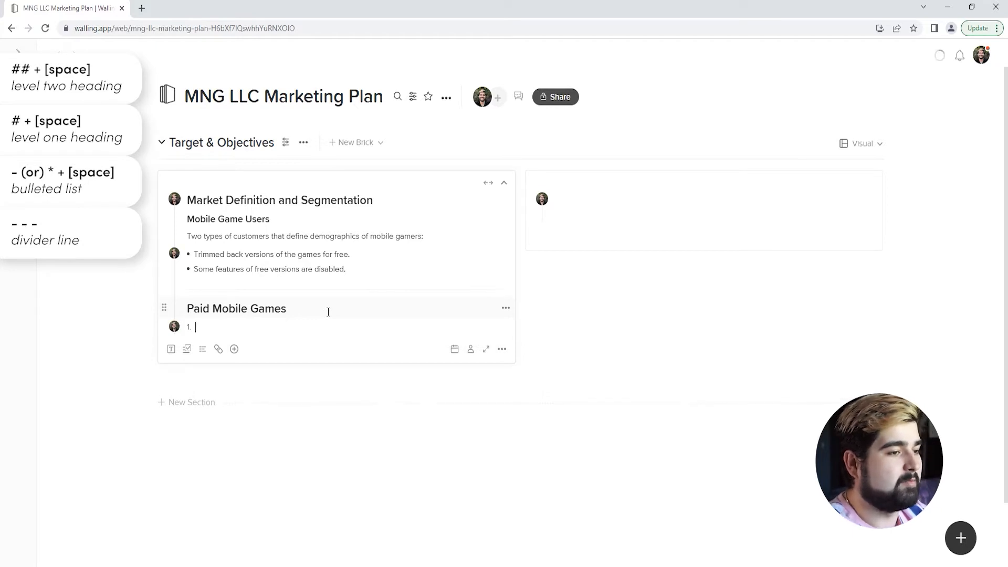
type("Paid games are also monetized via clickable ad sponsorships")
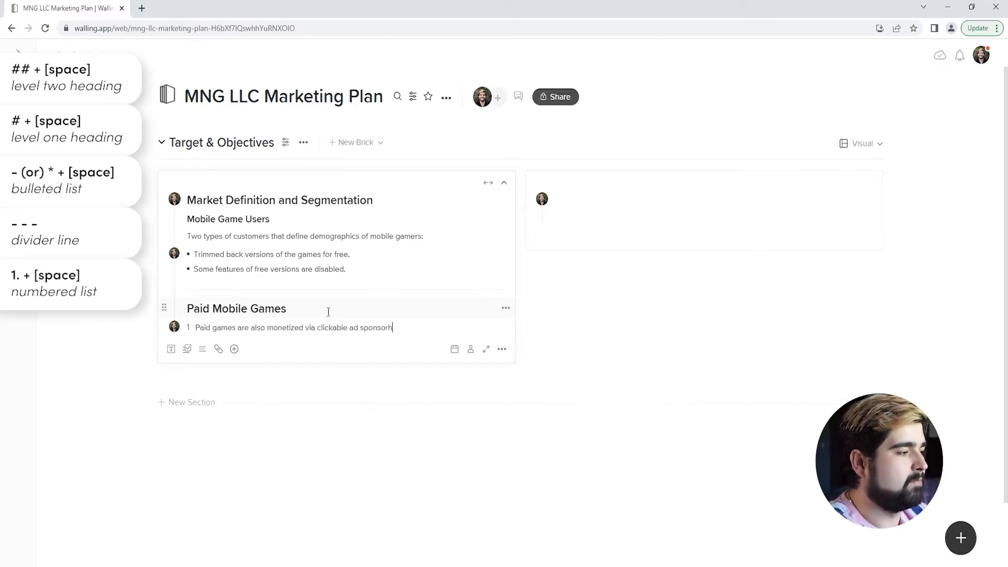
key("Return")
type("Our paid mobile games contain a broader set of features.")
Step: Title the empty second-column brick "Objectives" and colour it light green
left_click(598, 200)
type("Ob")
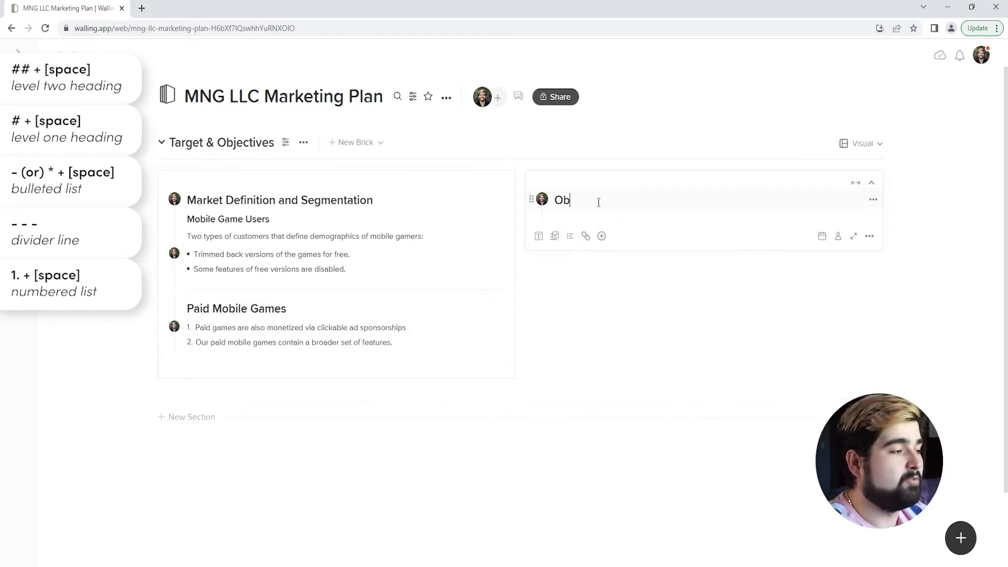
type("jectives")
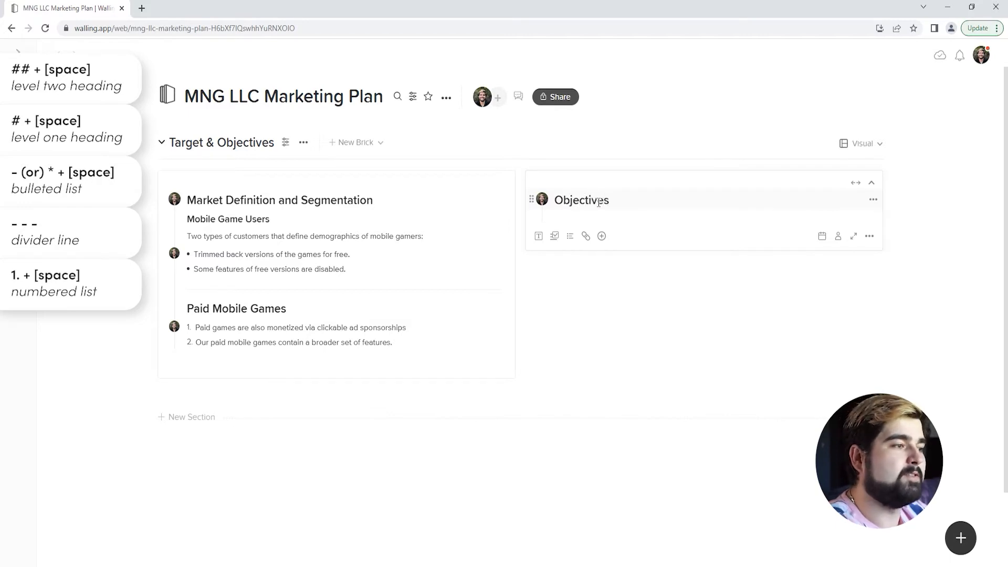
key("Return")
left_click(870, 236)
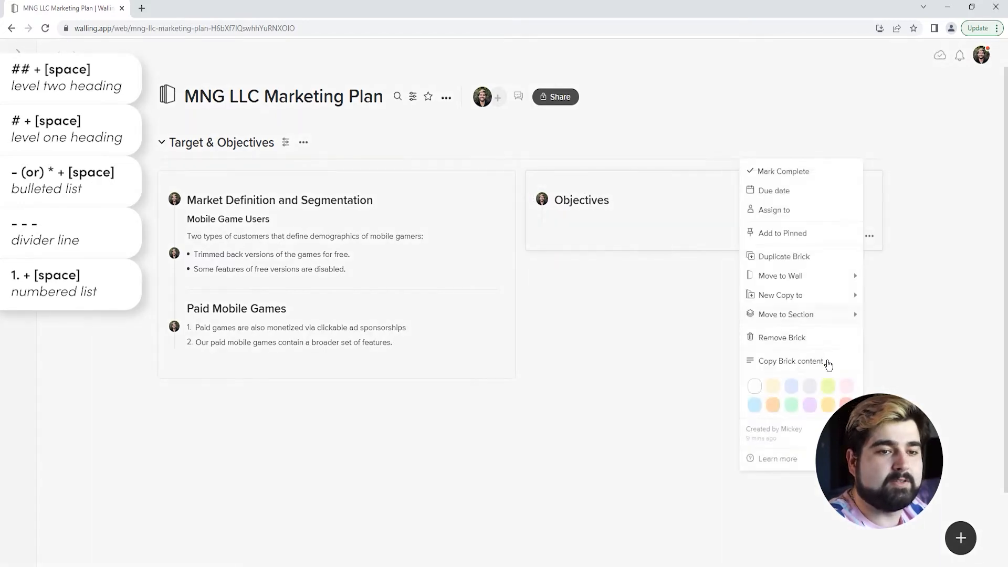
left_click(789, 405)
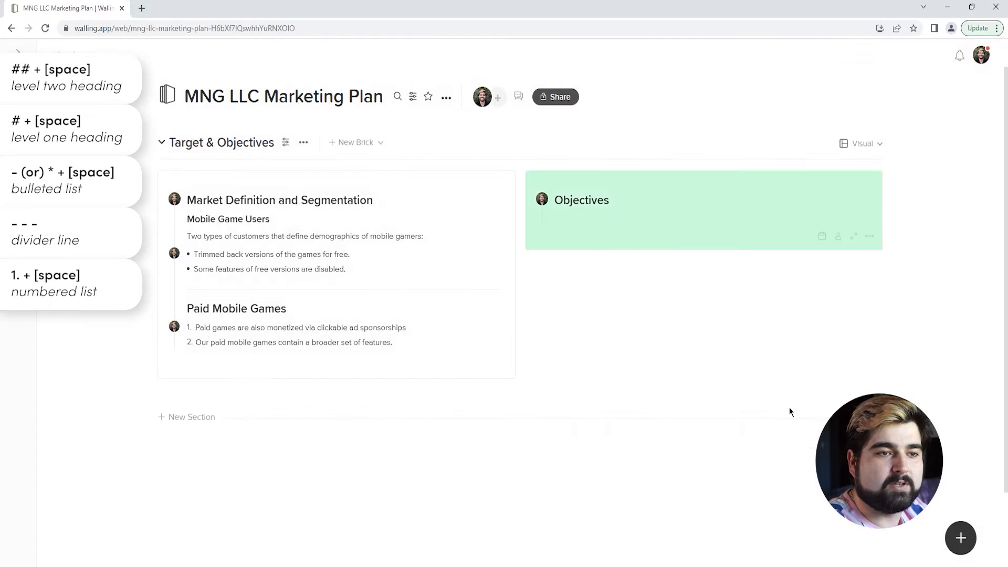
Step: Start a checklist in the Objectives brick with the item "Increase sales by 100% by the end of year 2."
left_click(580, 220)
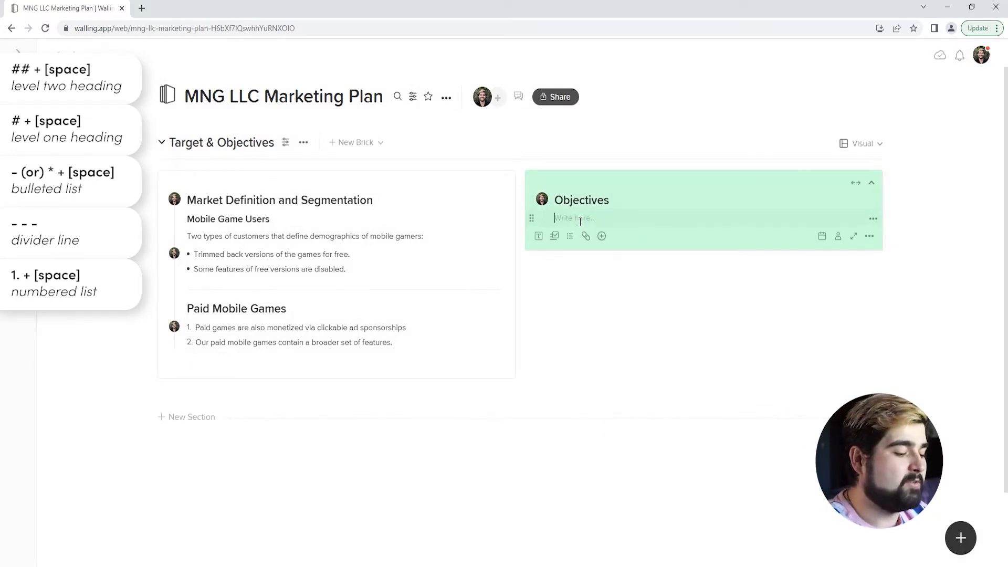
type("[] ")
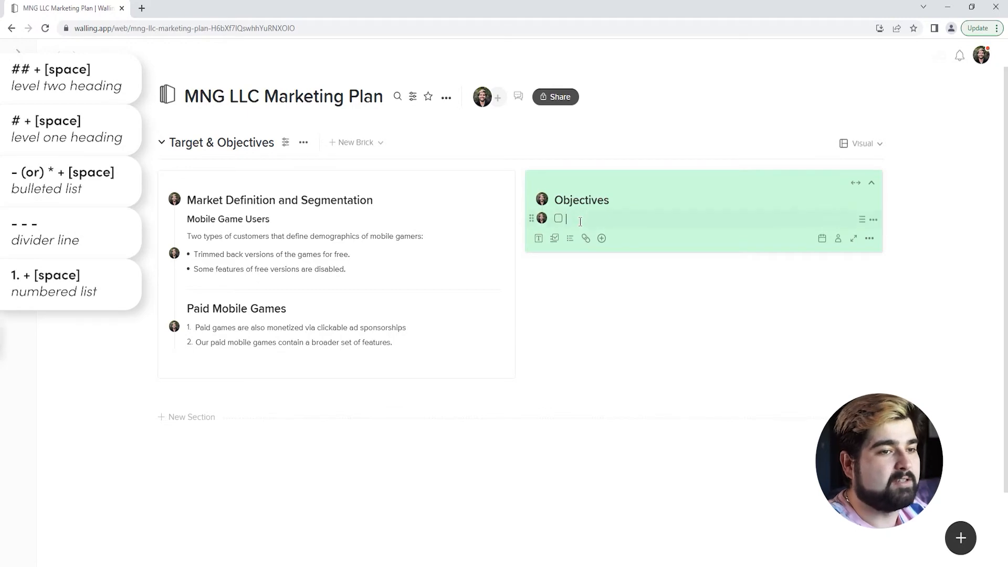
type("Increase sales by 100% by the end of year 2.")
key("Return")
Step: Add checklist items "Generate over $400,000 in sales by the end of year 1." and "Land 4 custom consulting game development projects within 12 months."
type("Generate over $400,000 in sales by the end of year 1.")
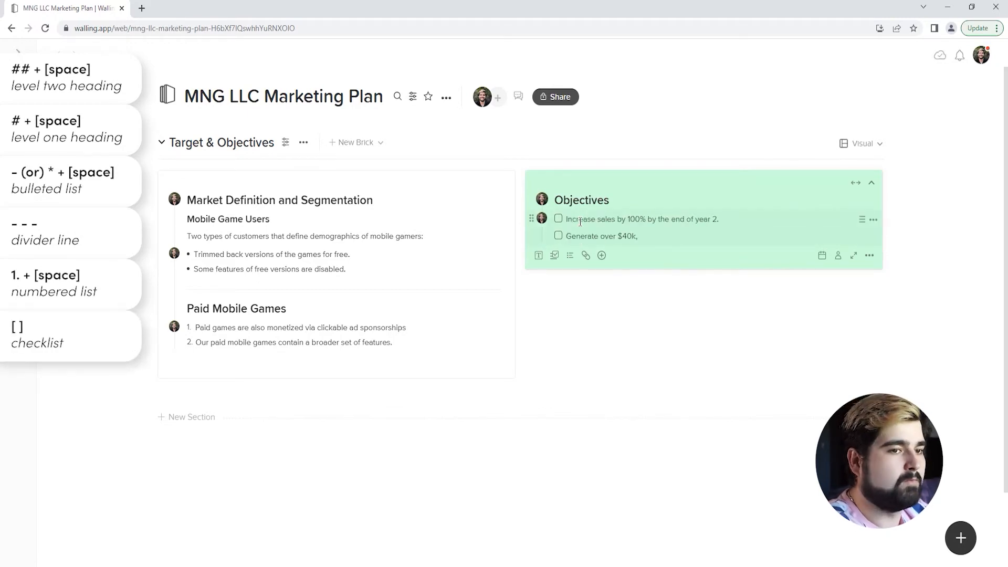
key("Return")
type("Land 4 custom consulting game development projects within 12 months.")
Step: Create a brick titled "Target Markets" below the Objectives brick in the second column
left_click(572, 314)
type("Tar")
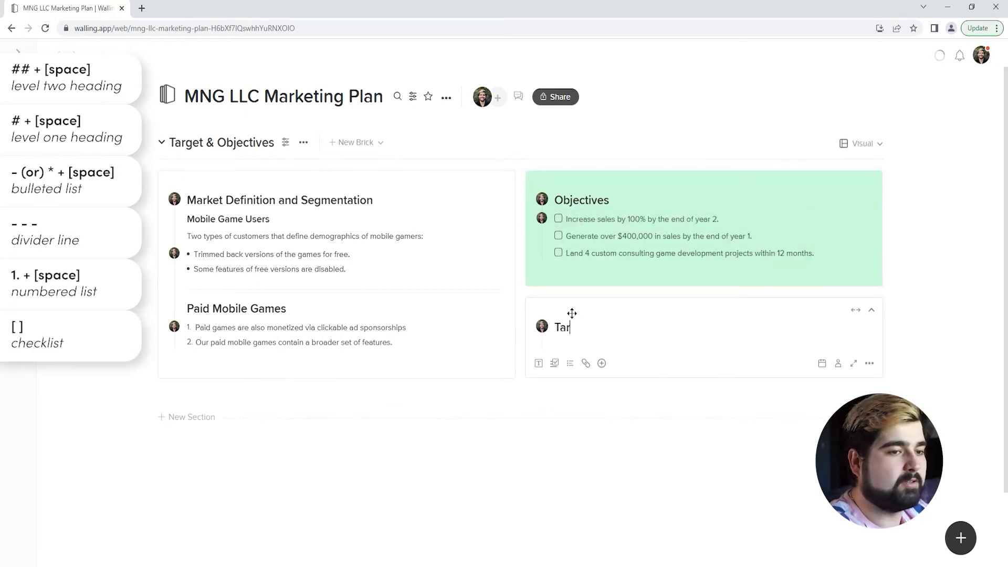
type("get Markets")
Step: Write under the title: "Our ideal customer is between the ages of 13 and 25 who enjoy playing video games and has a mobile Android or Apple smartphone."
key("Return")
type("Our ideal customer is between the ages of 13 and 25 who enjoy playing video games and has a mobile Android or Apple smartphone.")
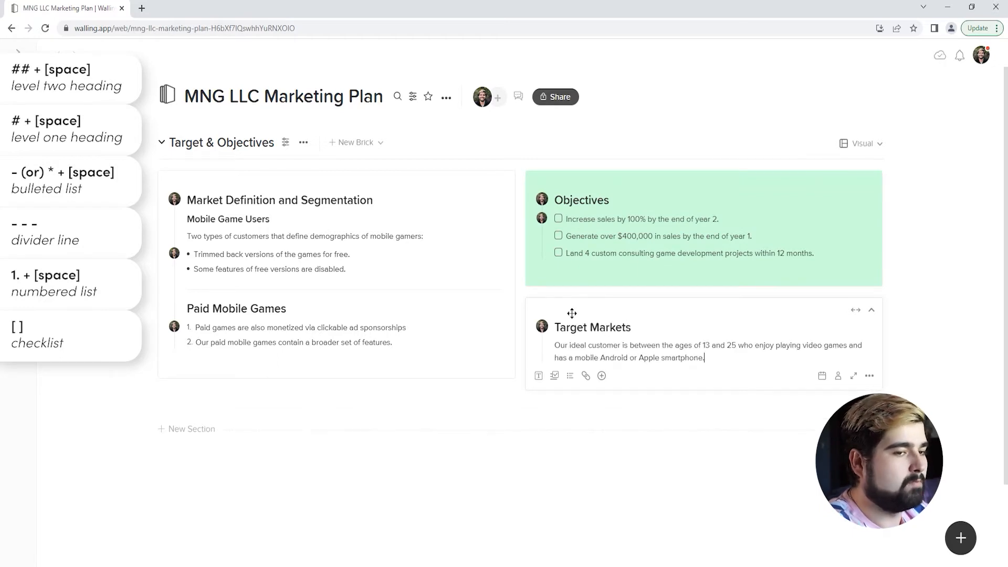
key("Return")
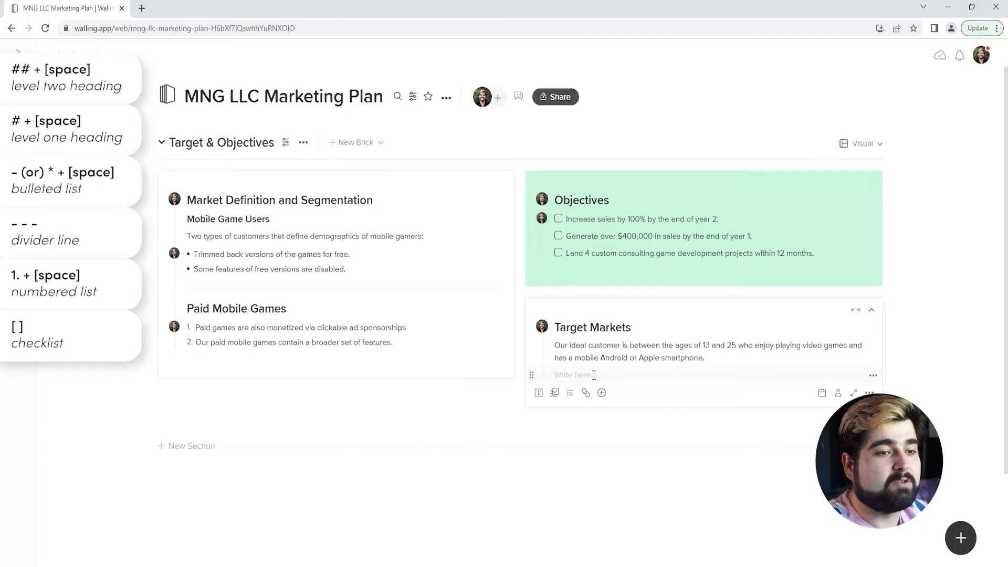
Step: Add a quote block under the Target Markets paragraph: "They often have an Xbox, Will, Playstation or other TV-based video game unit at home."
type(">")
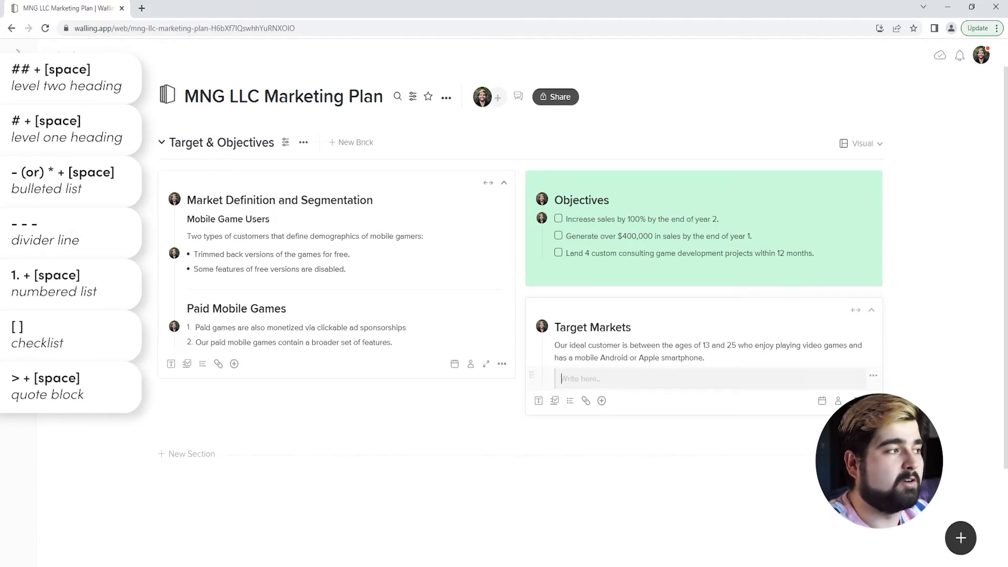
type(" They often have an Xbox, Will, Playstation or other TV-based video game unit at home.")
key("Return")
type("https://www.cnet.com/pictures/best-iphone-games/")
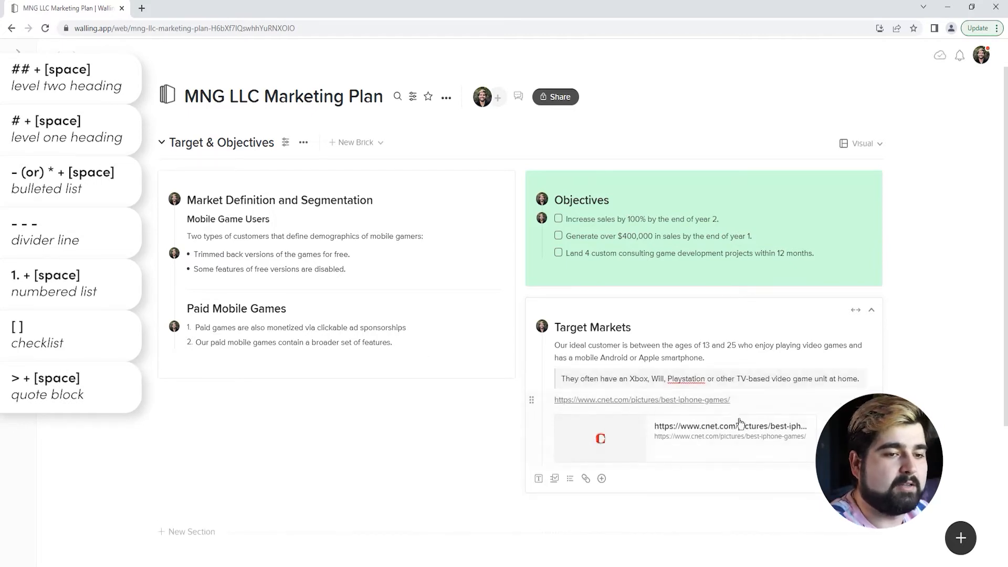
left_click(872, 400)
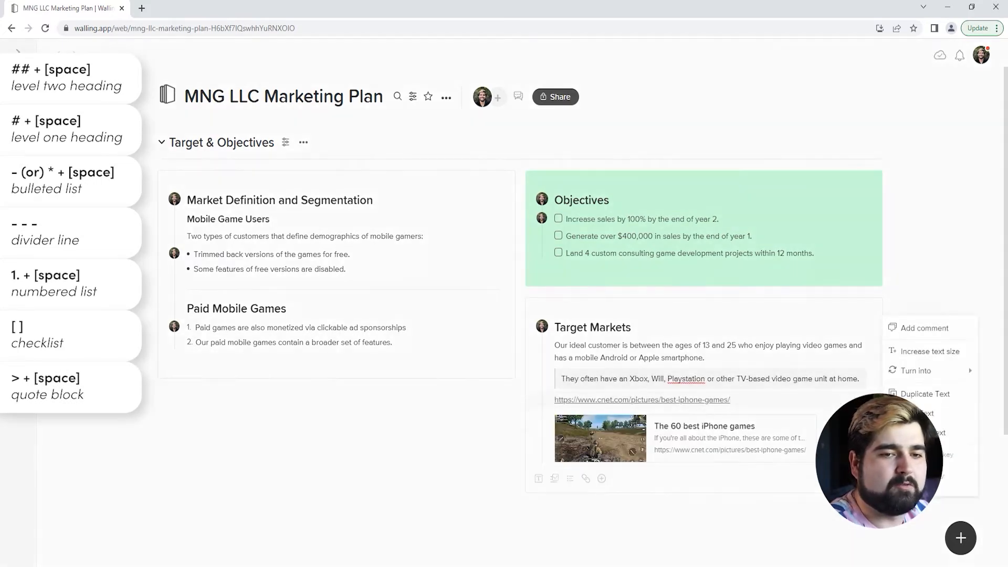
left_click(929, 432)
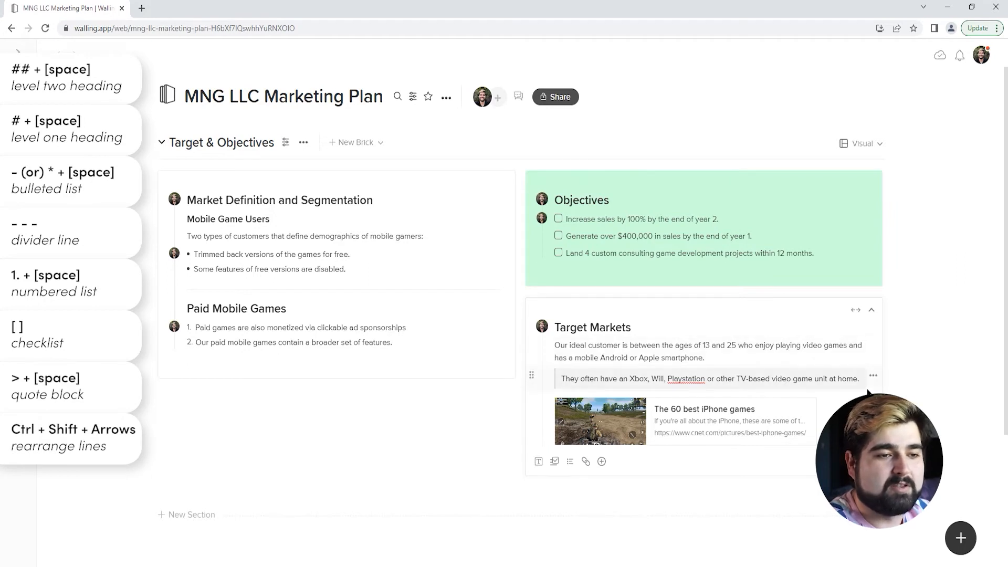
Step: Move the quote block below the link preview and back above it
key("ctrl+shift+Down")
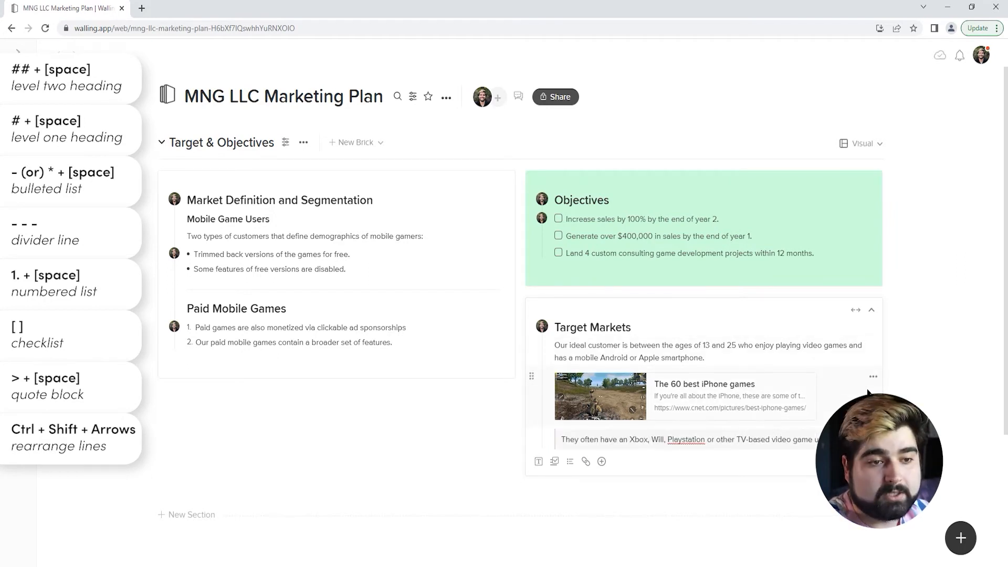
key("ctrl+shift+Up")
Step: Reorder the Objectives checklist so the custom consulting projects item sits directly above the $400,000 sales item
left_click(830, 260)
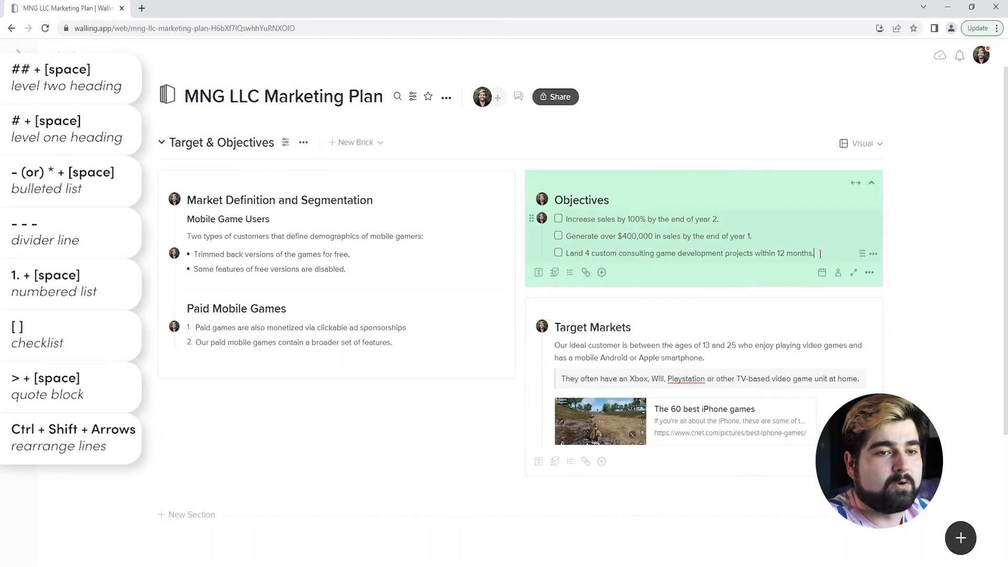
key("ctrl+shift+Up")
key("ctrl+shift+Up")
key("ctrl+shift+Down")
key("ctrl+shift+Down")
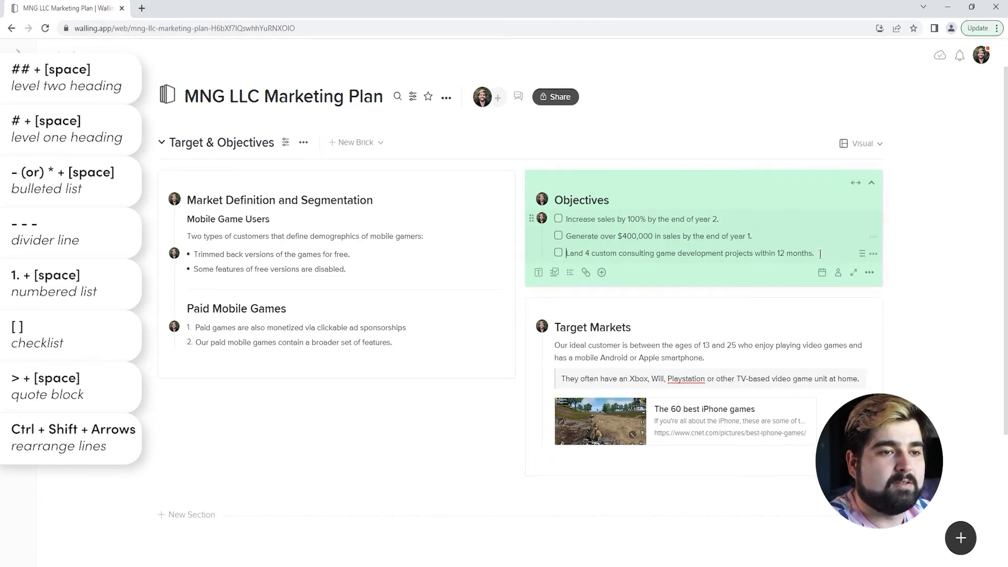
key("ctrl+shift+Up")
Step: Move "Our paid mobile games contain a broader set of features." to first place in the Paid Mobile Games numbered list
left_click(418, 341)
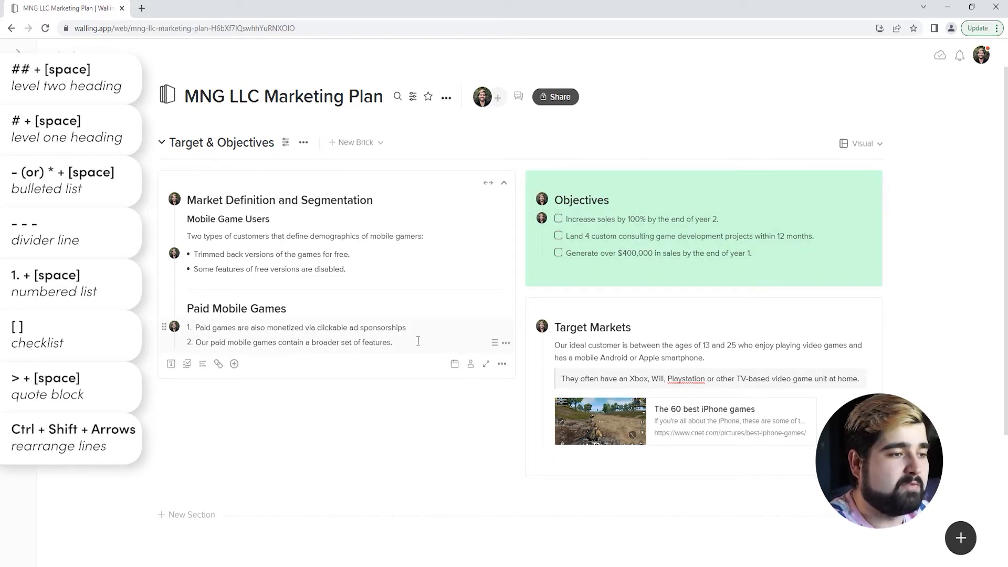
key("ctrl+shift+Up")
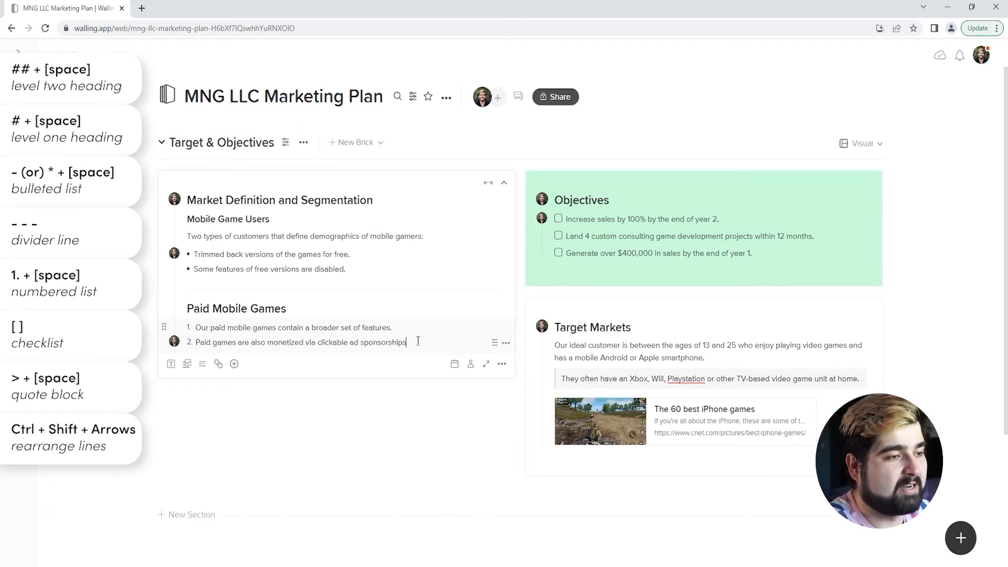
Step: Move the ideal customer paragraph in the Target Markets brick below the quote block
left_click(719, 354)
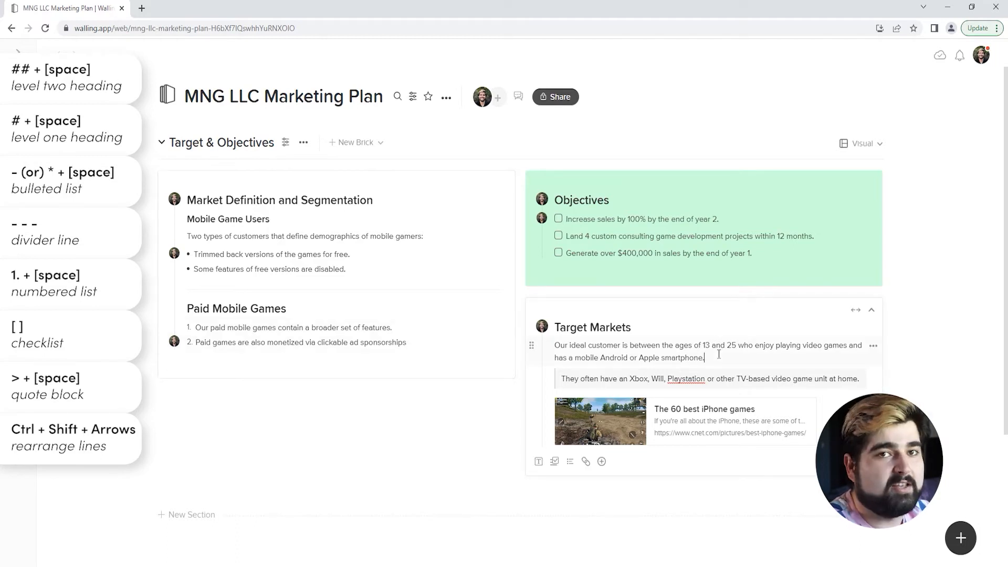
key("ctrl+shift+Down")
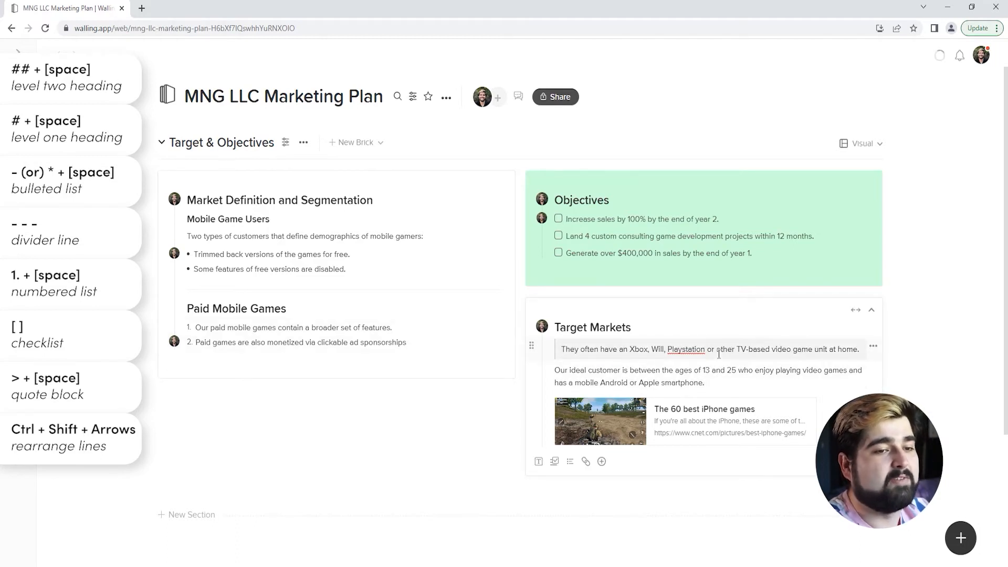
key("ctrl+shift+Up")
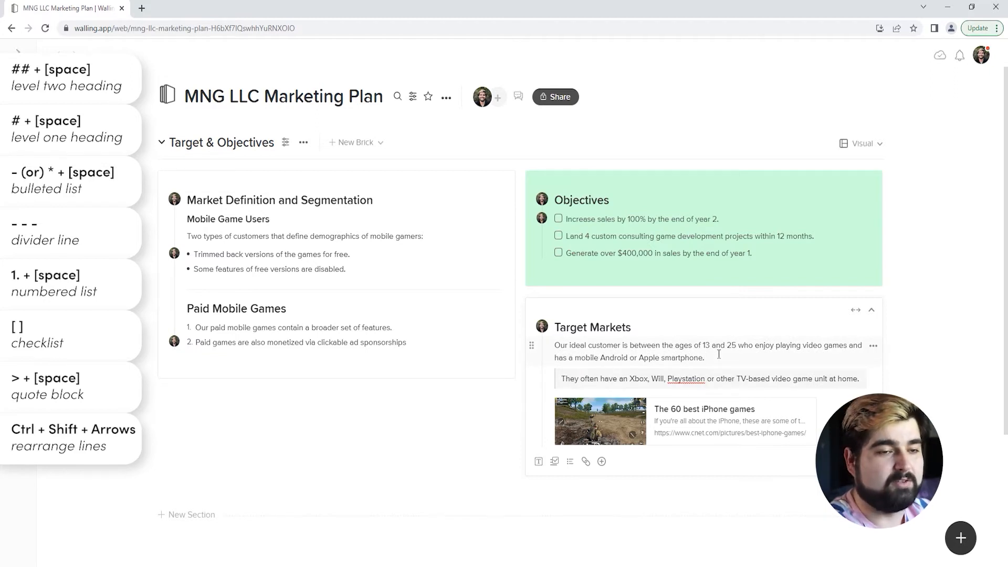
key("ctrl+shift+Down")
key("ctrl+shift+Up")
key("ctrl+shift+Down")
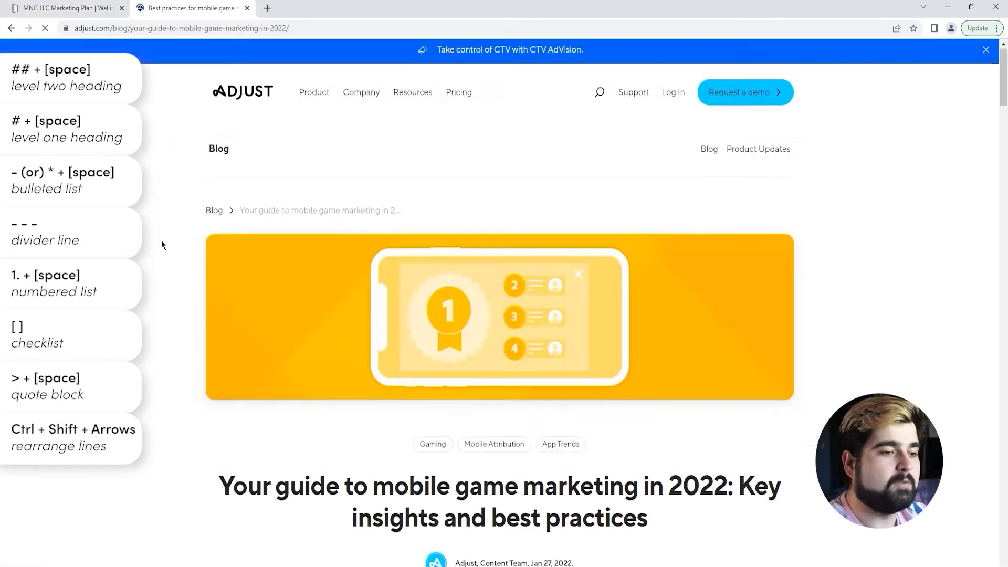
Step: In the Adjust mobile game marketing article, copy the "Mobile game marketing: User acquisition" section through its App Store Optimization bullet list
scroll(173, 243, "down", 10)
scroll(522, 331, "down", 15)
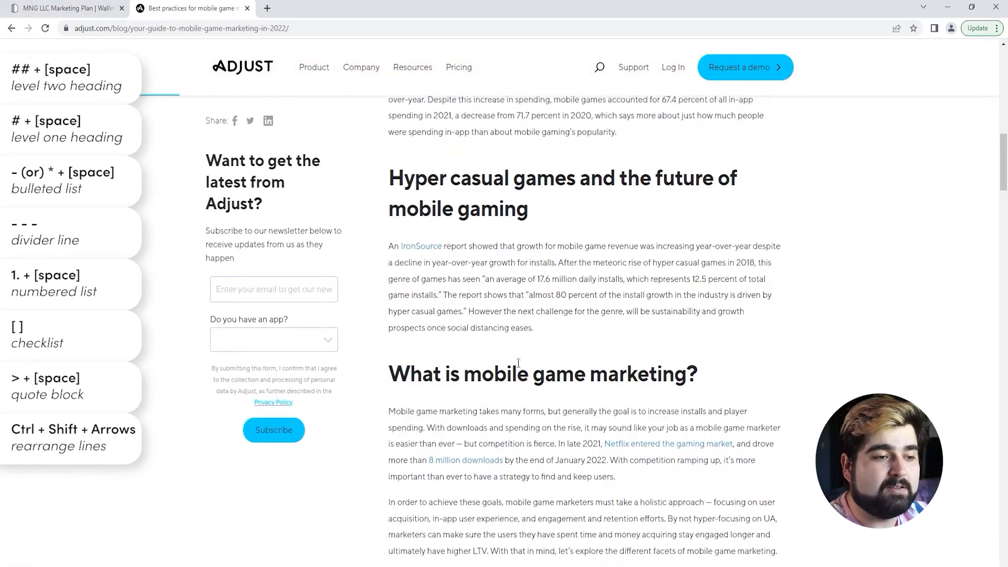
scroll(518, 363, "down", 2)
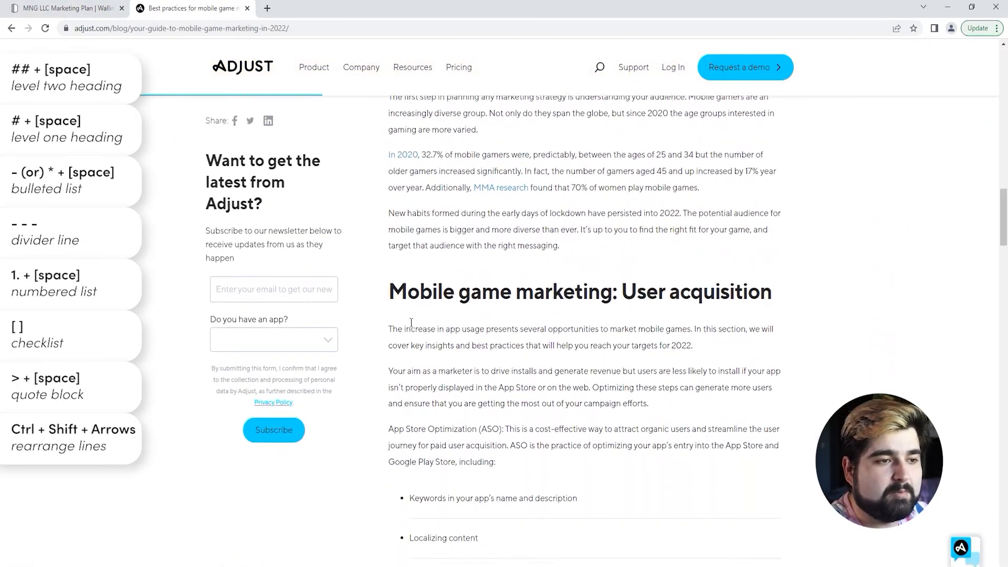
left_click_drag(389, 236, 635, 260)
key("ctrl+c")
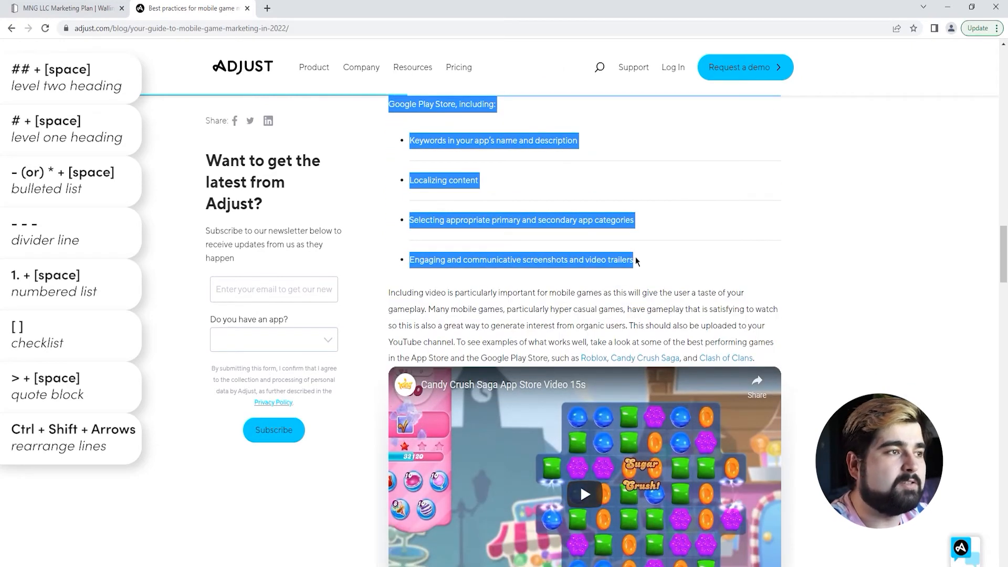
Step: Back on the marketing plan wall, create a brick below Market Definition and Segmentation and paste the copied article section into it
left_click(53, 7)
left_click(264, 412)
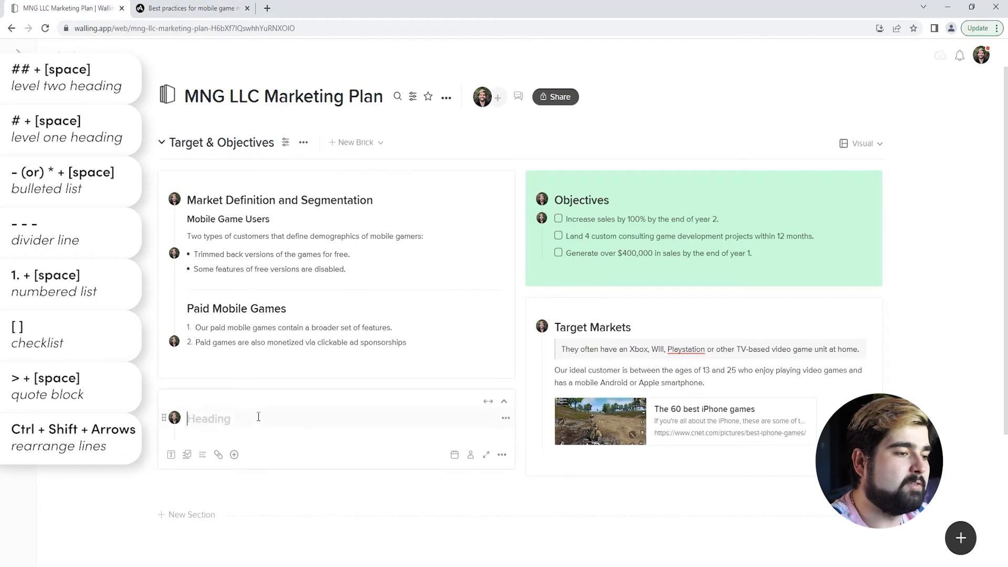
key("ctrl+v")
scroll(318, 396, "down", 2)
scroll(389, 430, "down", 1)
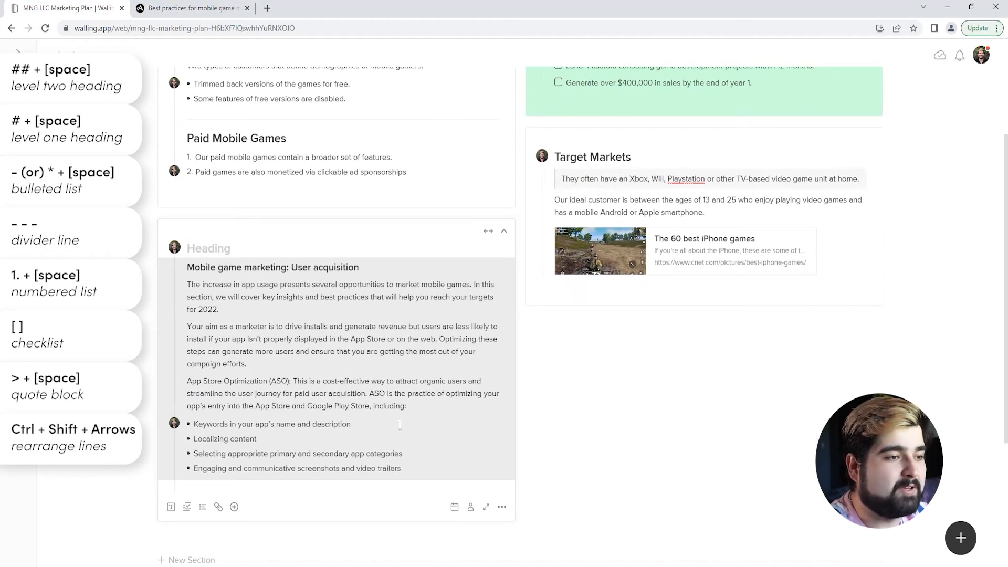
Step: Move the "Localizing content" bullet to the end of the pasted bulleted list
left_click(290, 452)
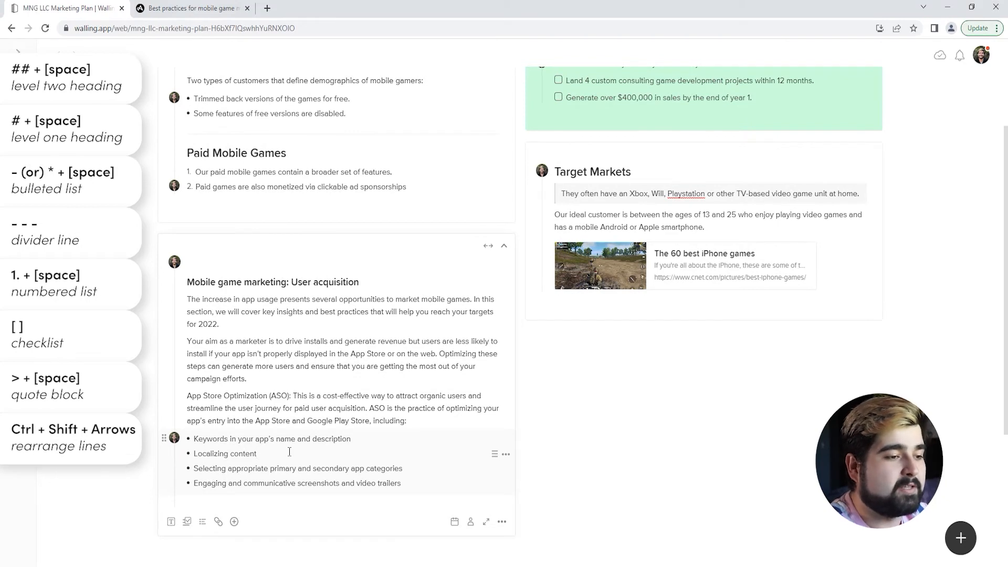
key("ctrl+shift+Down")
key("ctrl+shift+Down")
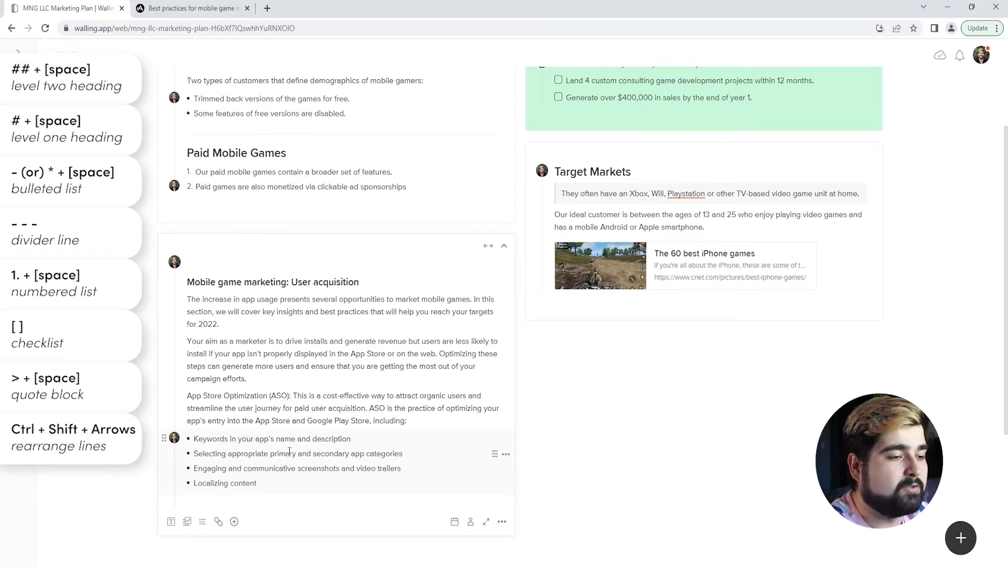
Step: Create a brick titled "Advertising" below the Target Markets brick and start a text line under the title
scroll(289, 453, "up", 2)
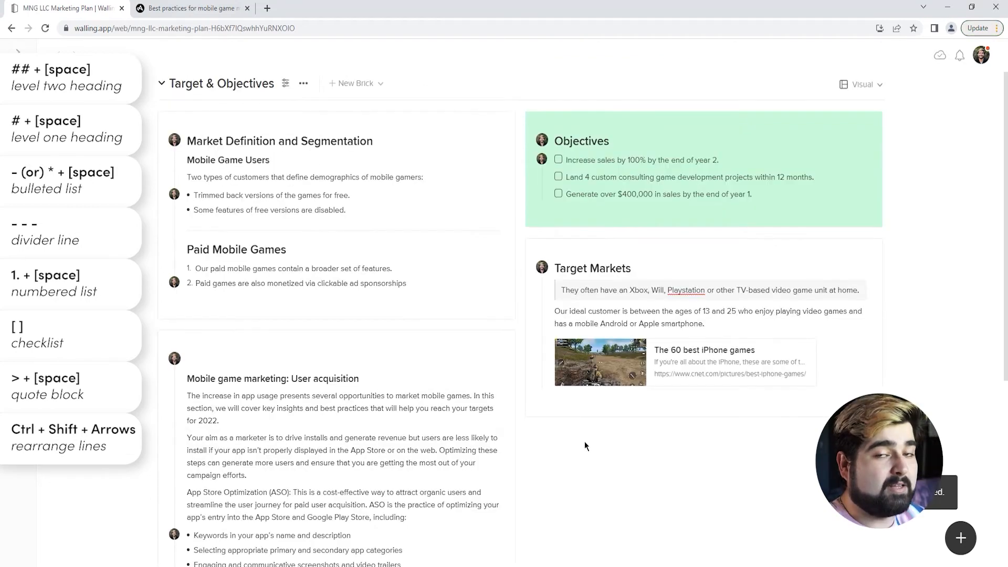
left_click(583, 438)
type("Advertising")
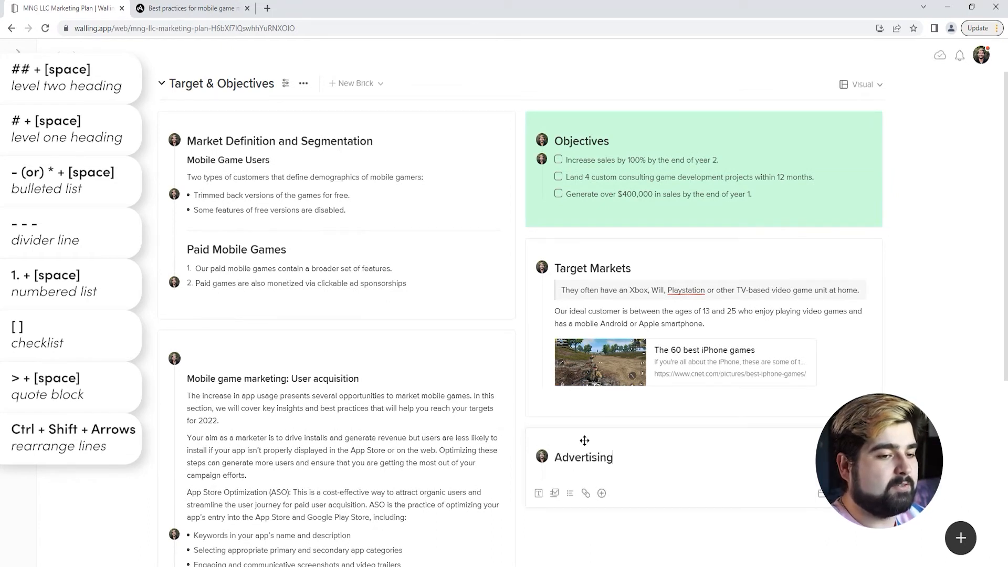
key("Return")
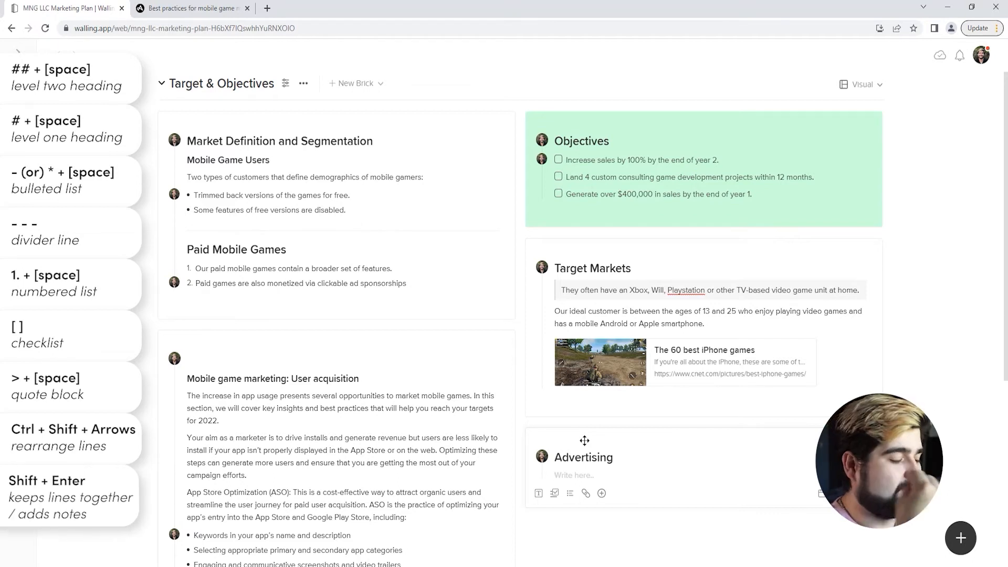
Step: Write in one text block: "Instagram Ads displaying free games", "Offer for month of free paid features" and "Facebook Ads showing value proposition" on separate lines
type("Instagram Ads displaying free games")
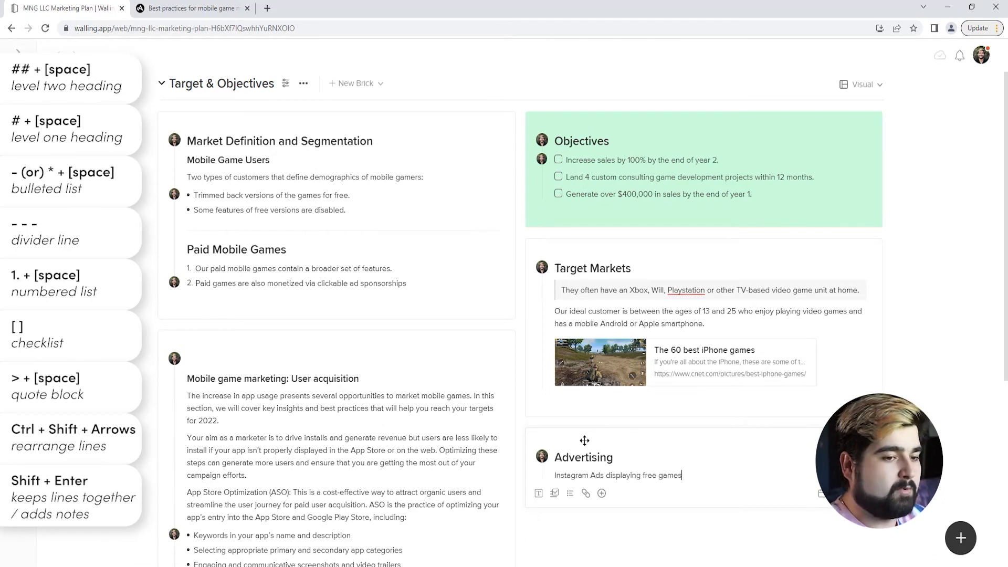
key("Return")
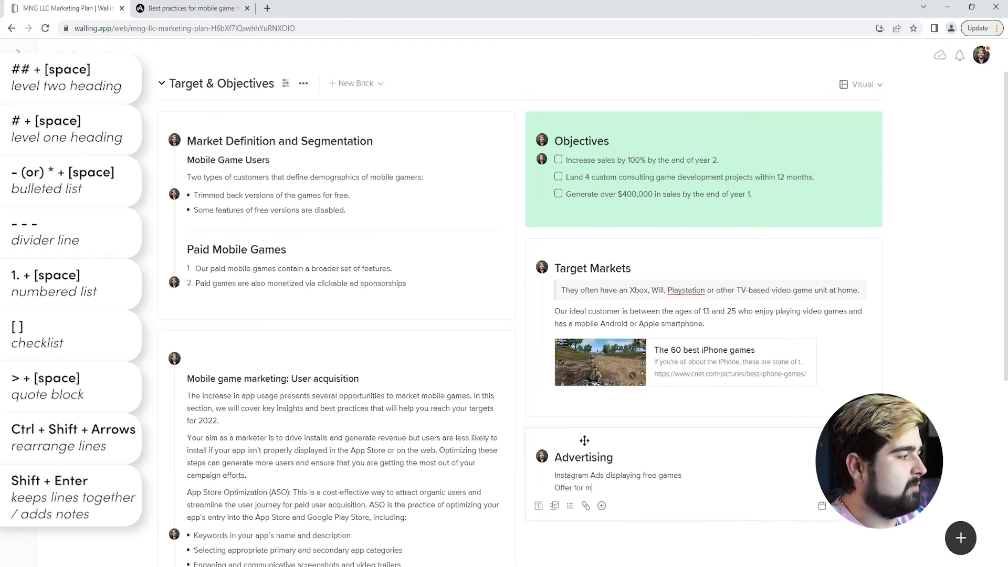
type("Offer for month of free paid features")
key("Return")
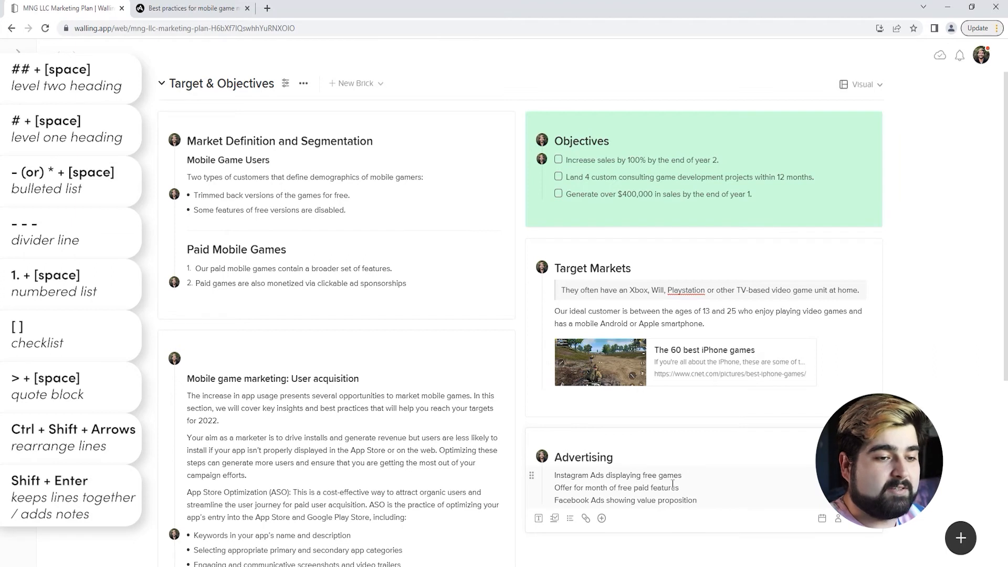
Step: Turn the three-line Advertising text block into a bulleted list
left_click(872, 476)
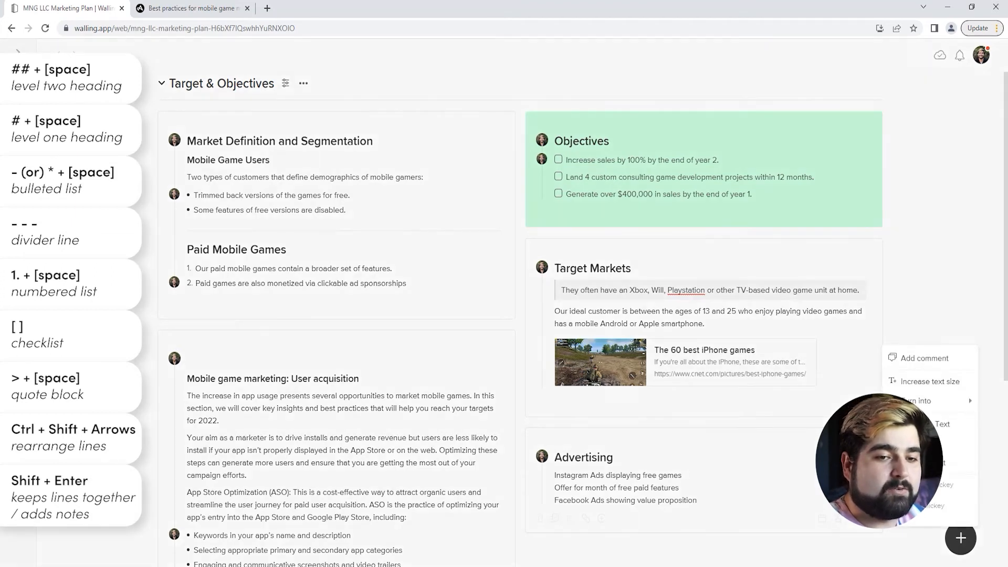
left_click(916, 423)
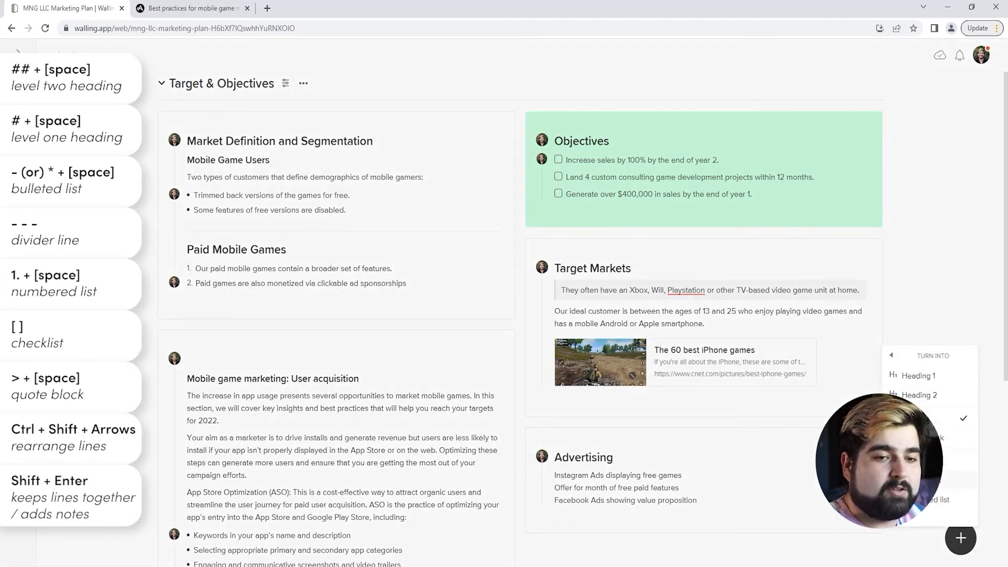
left_click(934, 500)
Step: Below the Advertising bullets, add a text line "Instagram" and a separate text block holding "Facebook" and "Together" on two lines
type("Instagram")
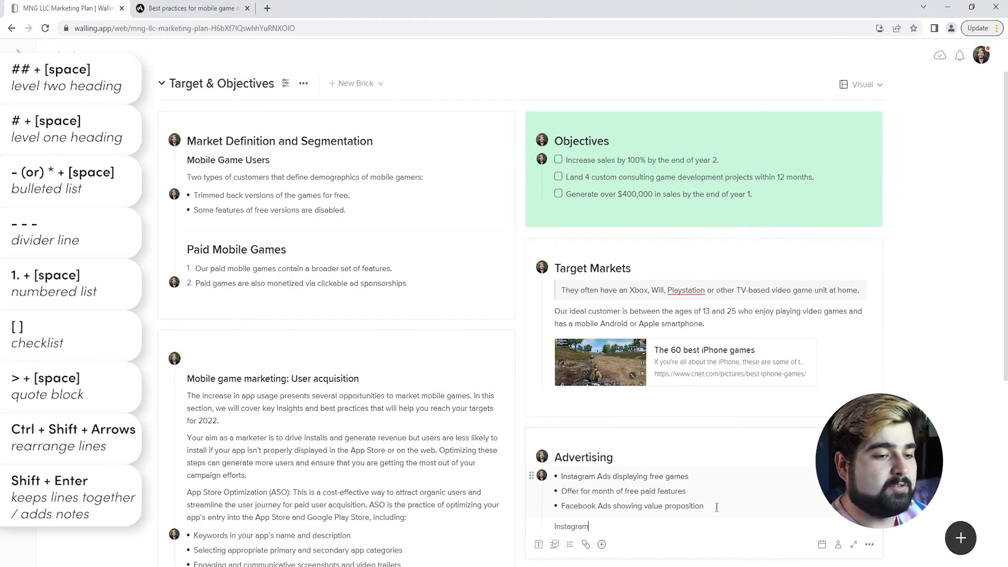
key("Return")
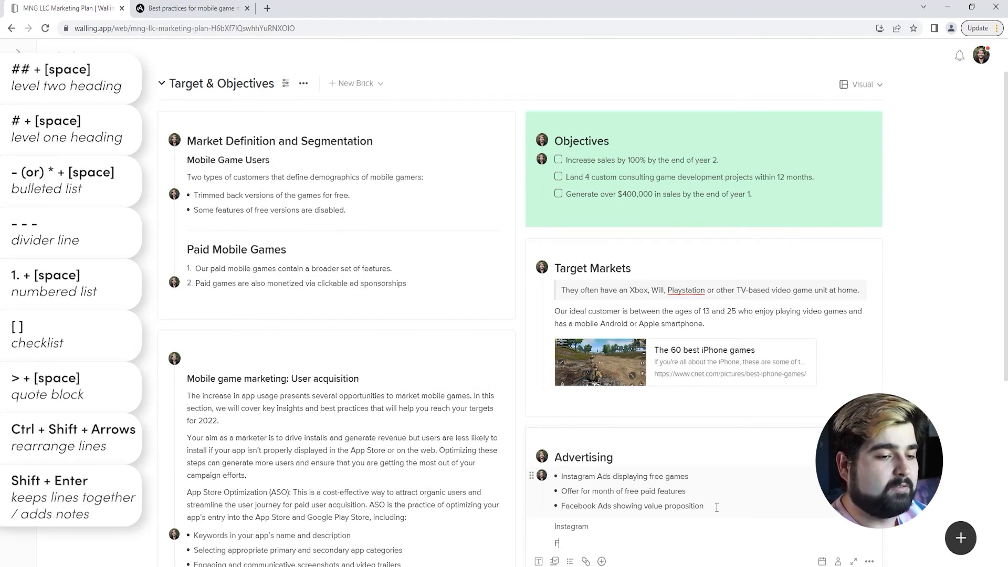
type("Facebook")
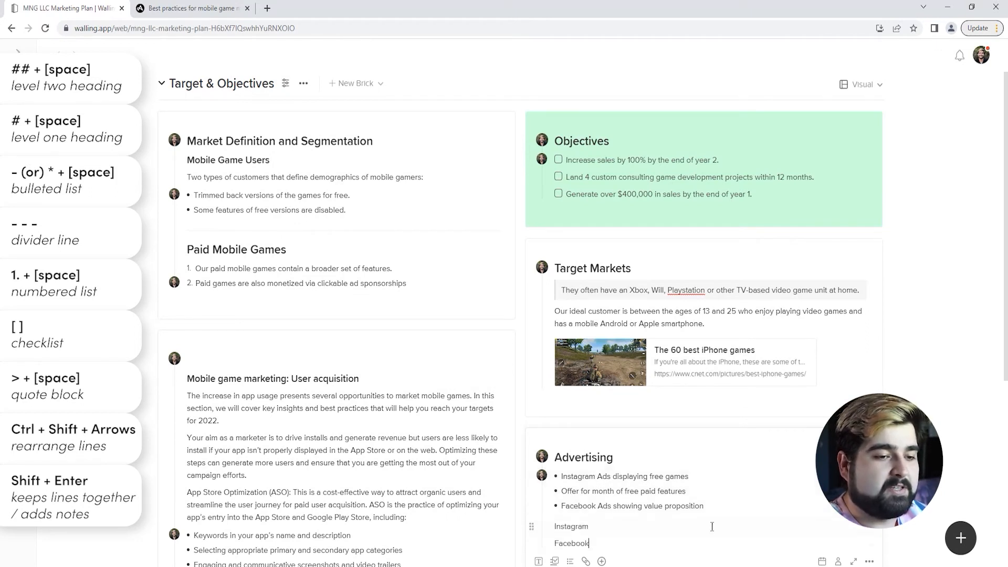
key("Return")
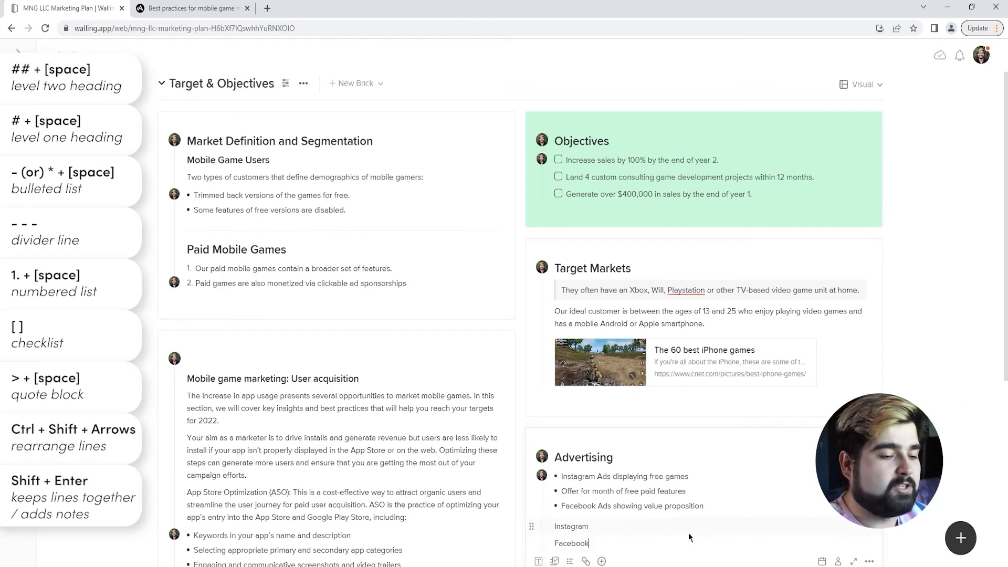
type("Together")
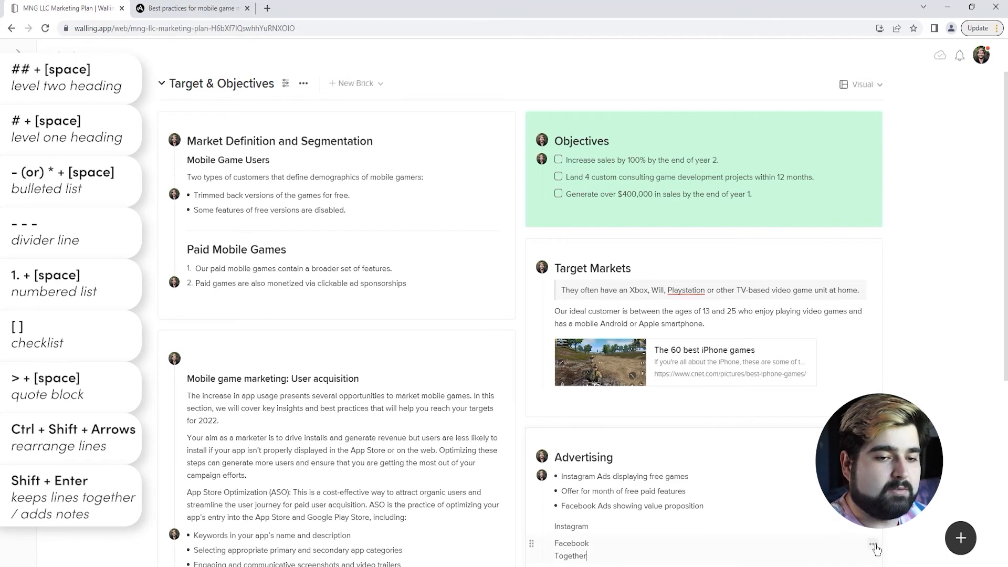
Step: Turn the text block containing "Facebook" and "Together" into a bulleted list
left_click(873, 544)
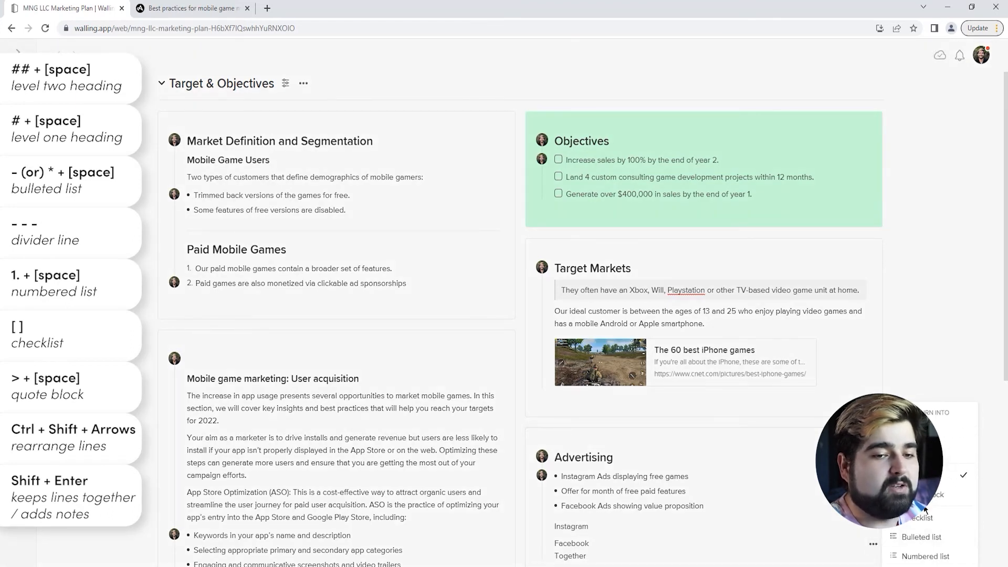
left_click(922, 536)
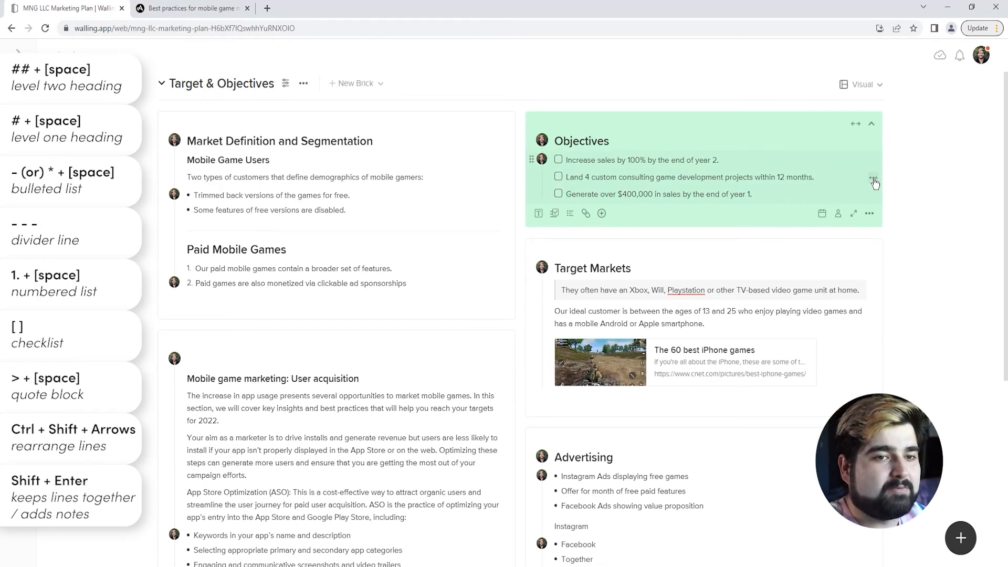
Step: Examine which list types the Objectives checklist can be turned into
left_click(874, 181)
left_click(922, 218)
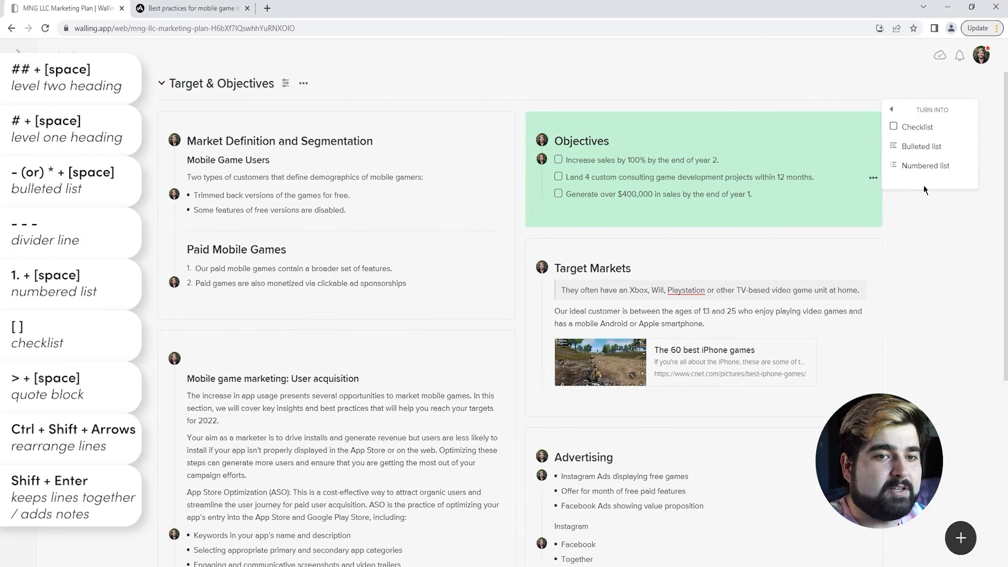
left_click(922, 150)
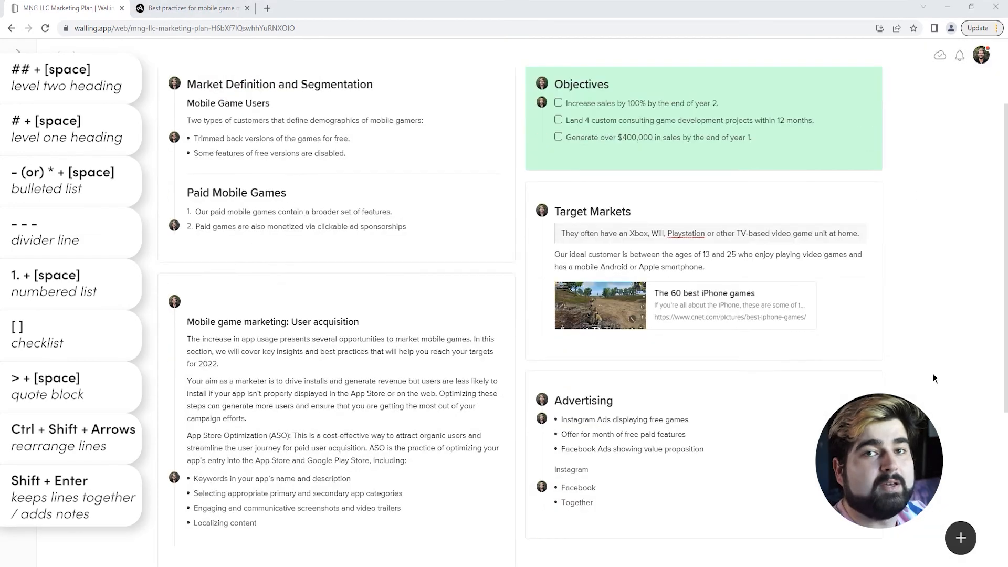